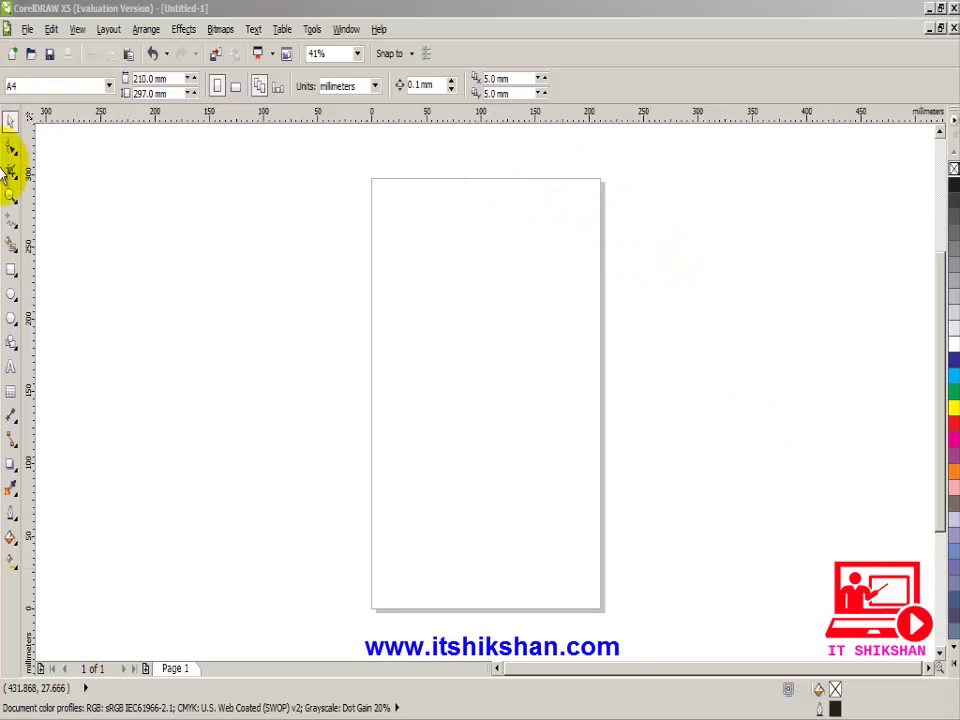
Draw a nine-point complex star about 197 mm wide and 177 mm high on the page.
click(15, 350)
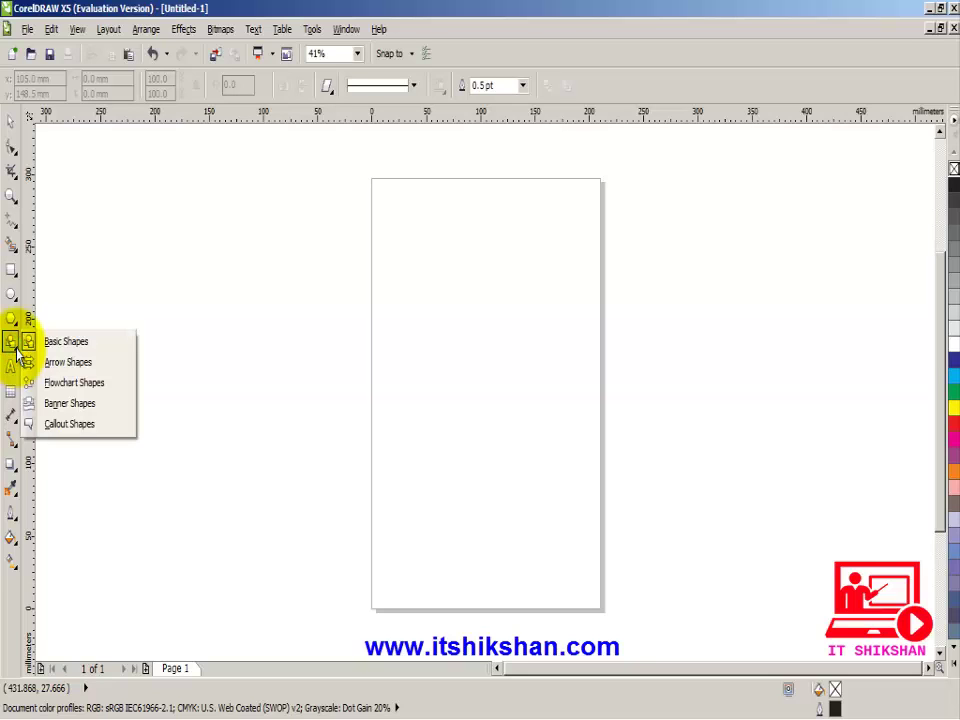
click(17, 326)
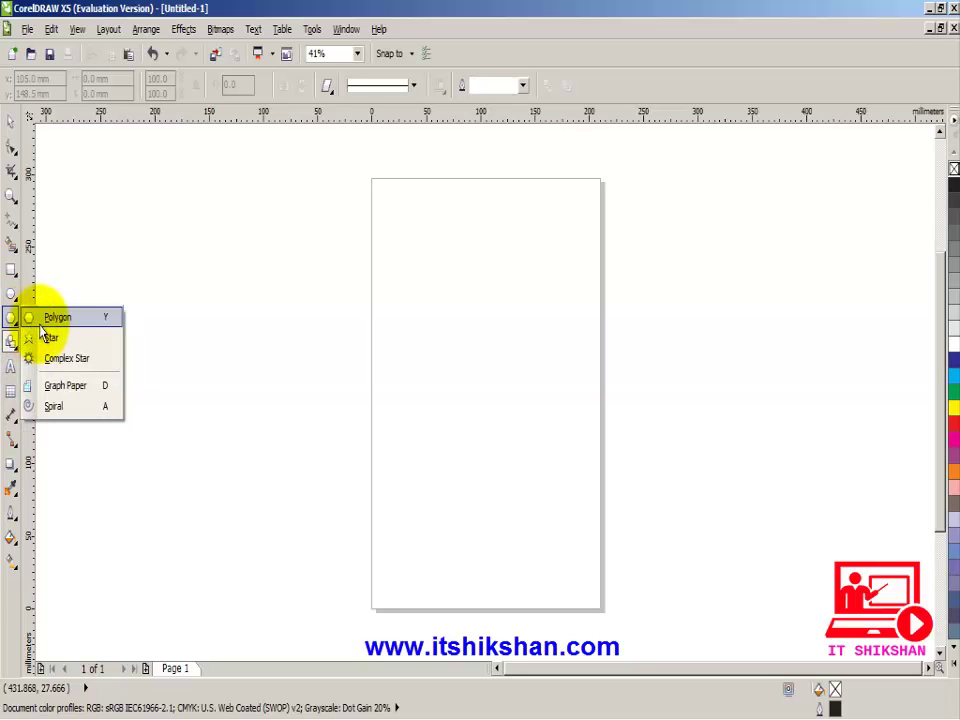
click(76, 368)
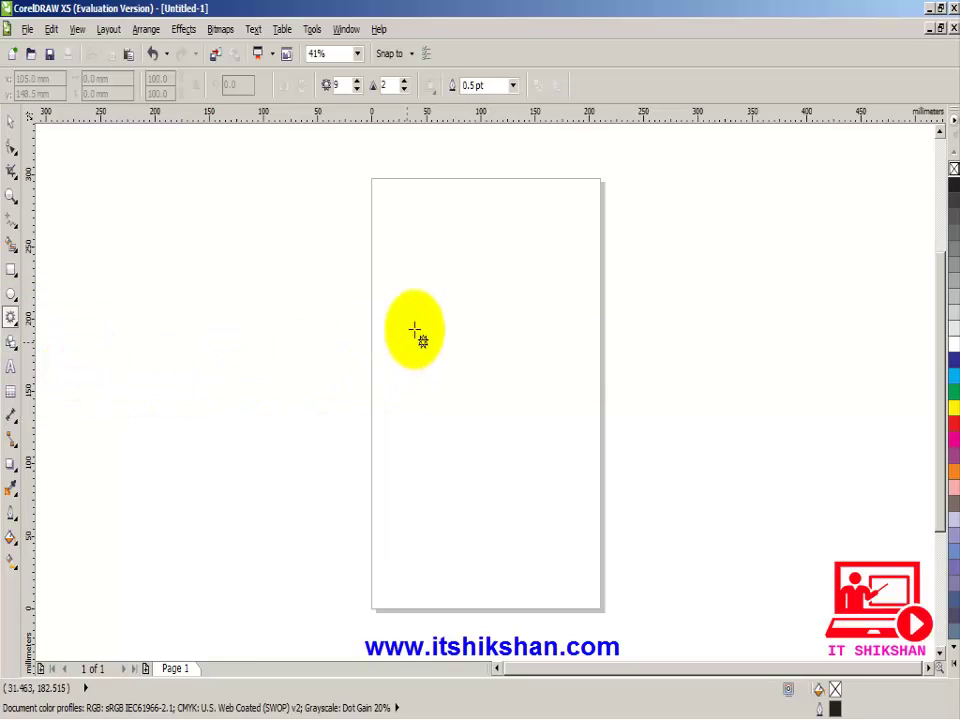
drag(404, 279, 620, 541)
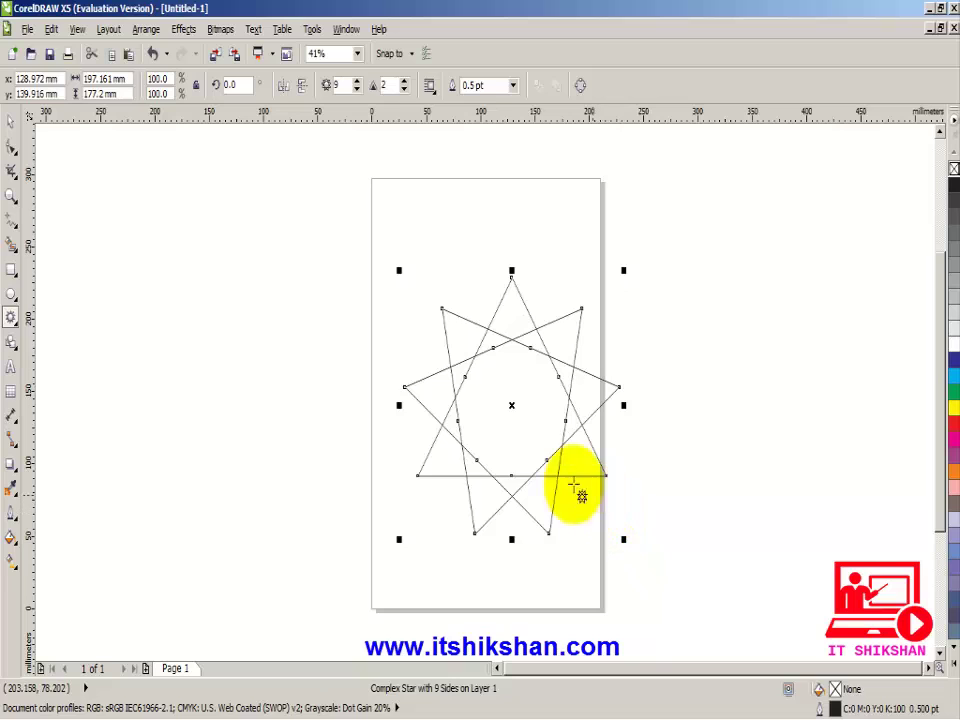
Fill the complex star with cyan and move it up and to the left so it sits within the page.
click(10, 121)
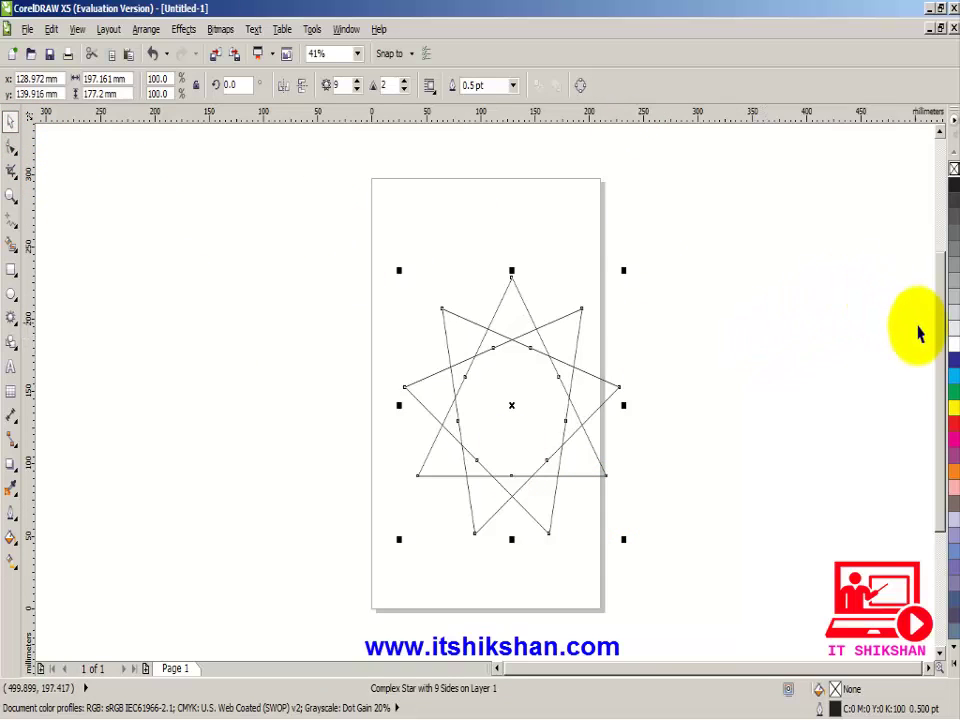
click(952, 378)
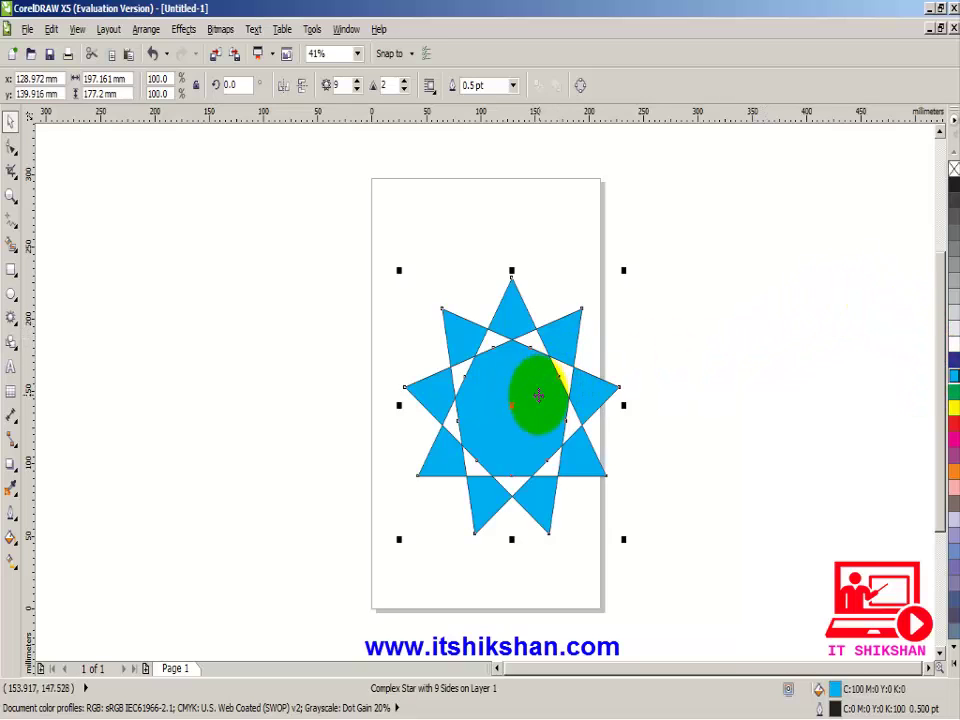
drag(539, 392, 504, 350)
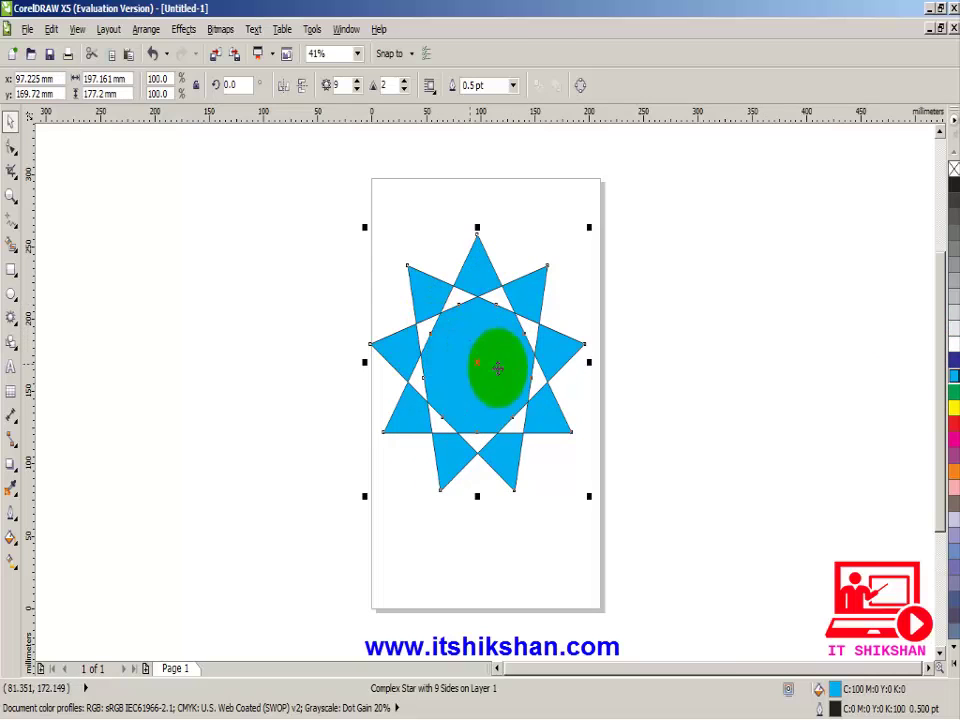
Try 11 points on the complex star, return it to 9, and try a different sharpness.
click(358, 81)
click(358, 81)
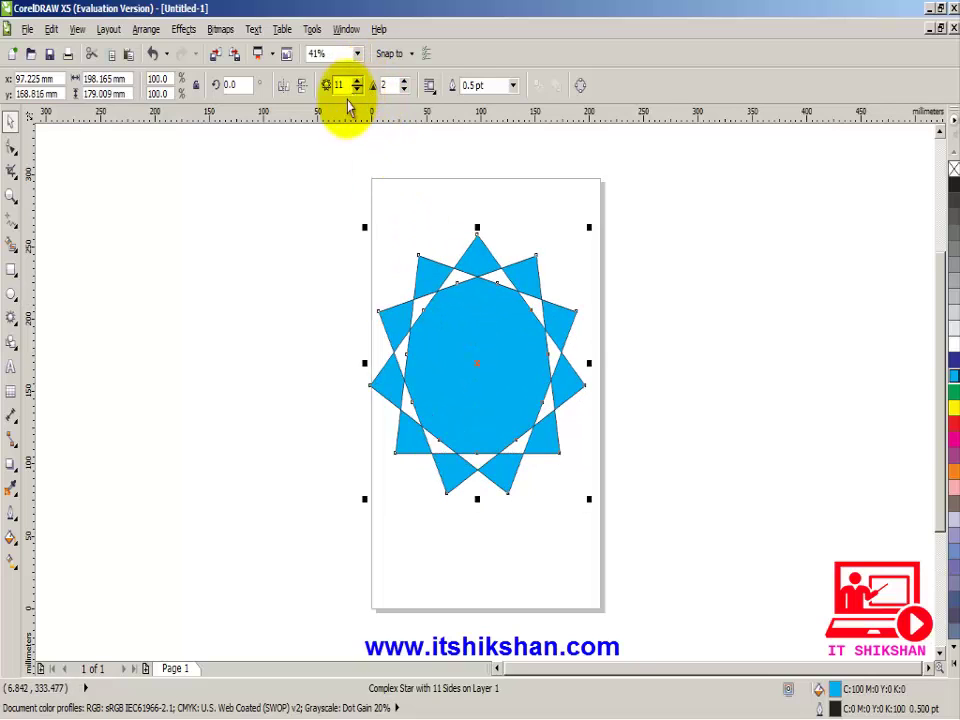
click(357, 90)
click(357, 90)
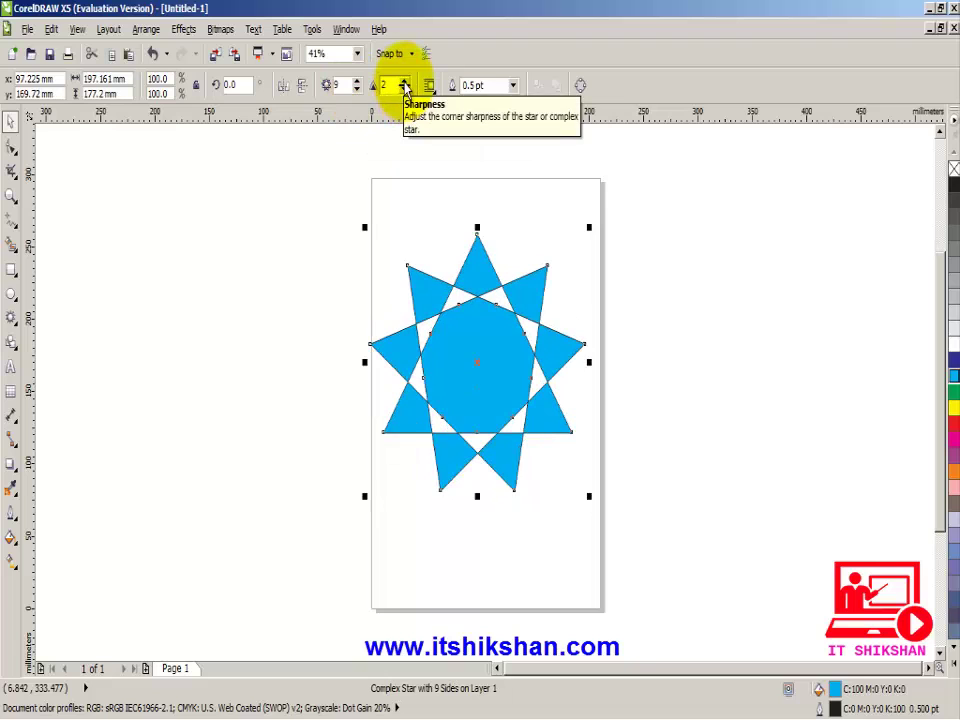
click(405, 81)
click(405, 89)
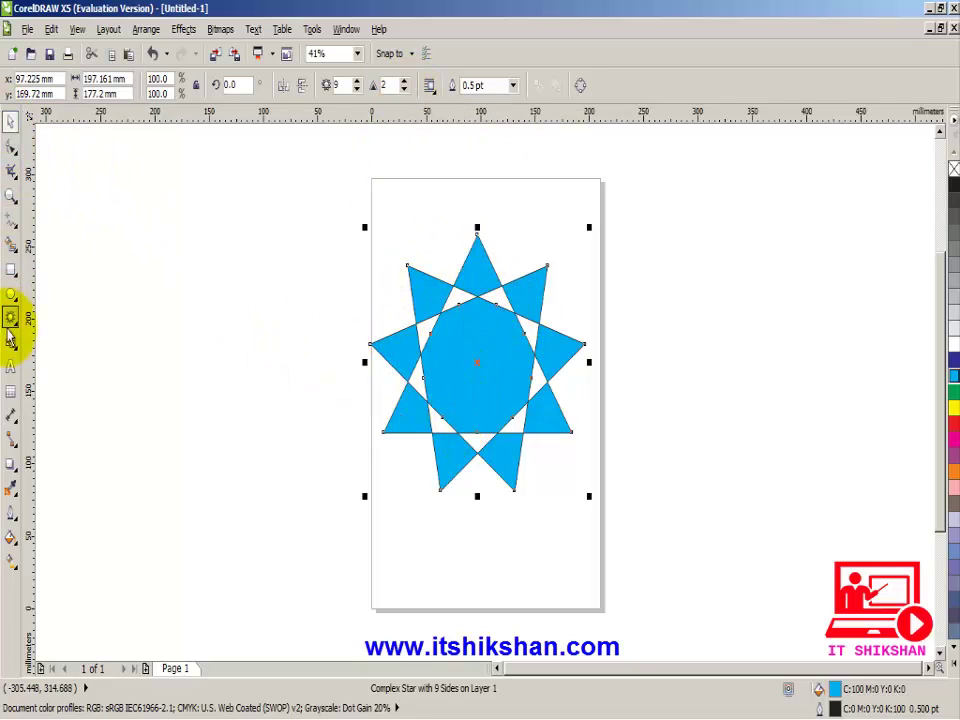
Add a drop shadow to the star, offset about 92 mm to the right and 6 mm down.
click(15, 465)
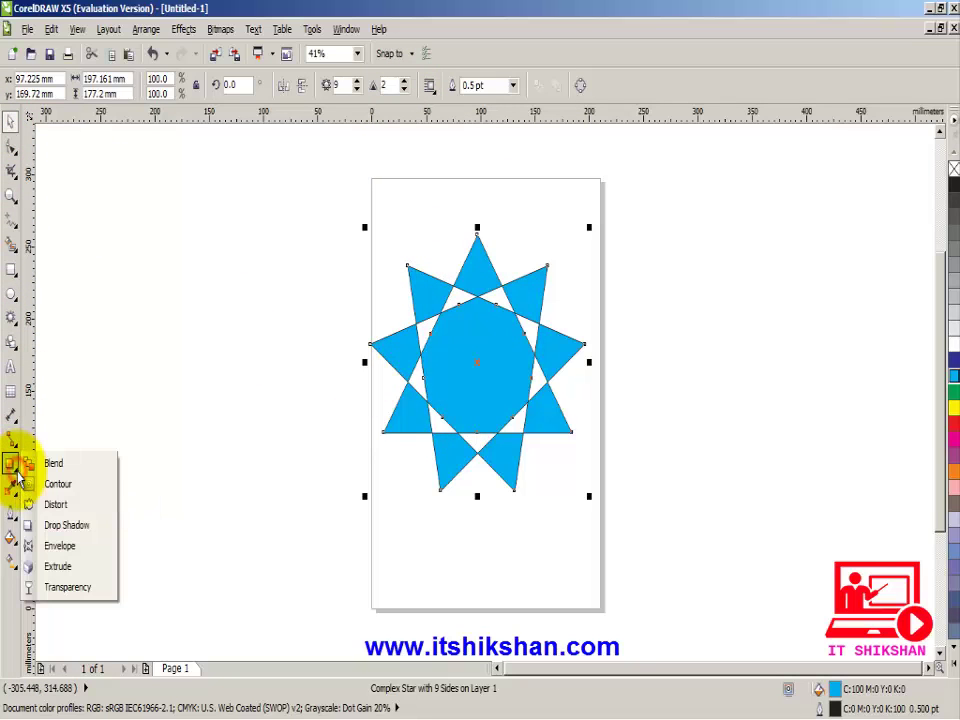
click(62, 526)
drag(474, 368, 684, 380)
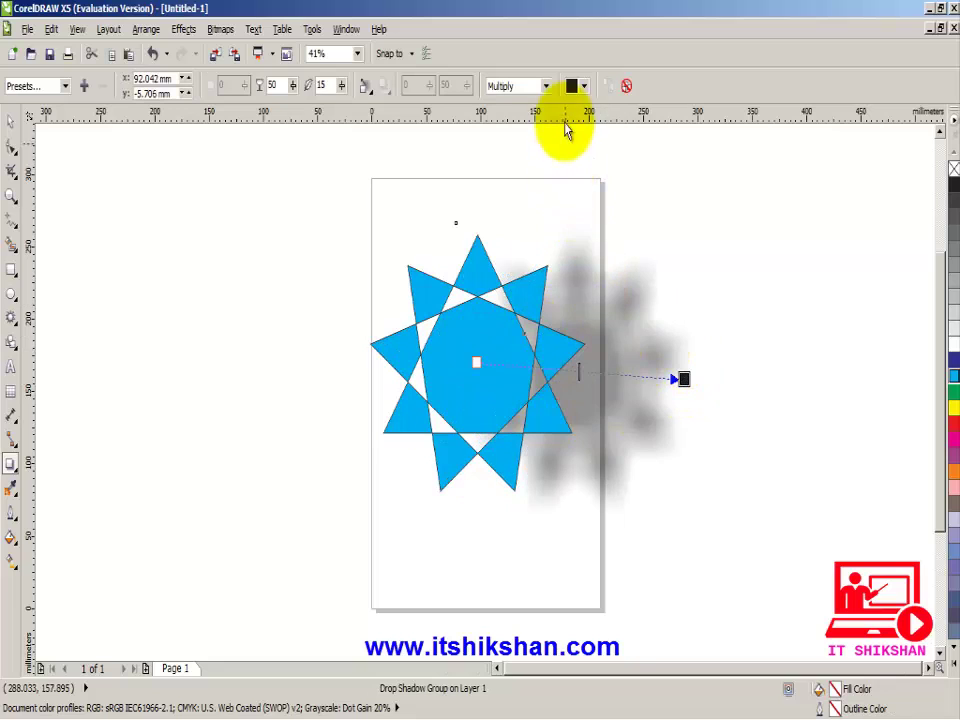
Try cyan, light grey and pale blue as the star's shadow colour, ending with a medium blue.
click(584, 87)
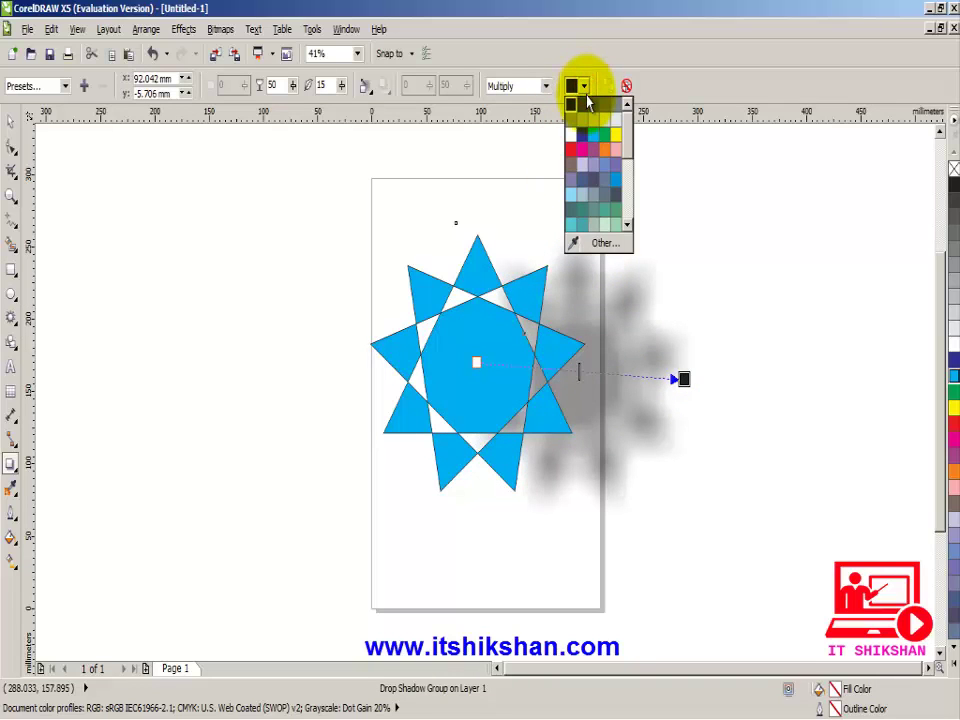
click(598, 146)
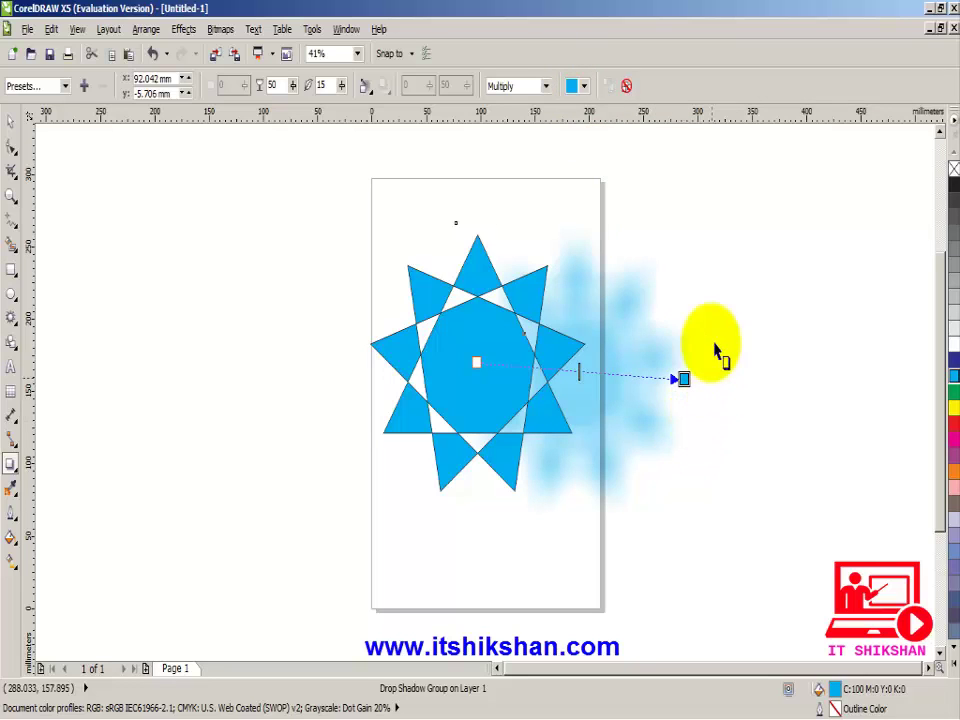
click(585, 88)
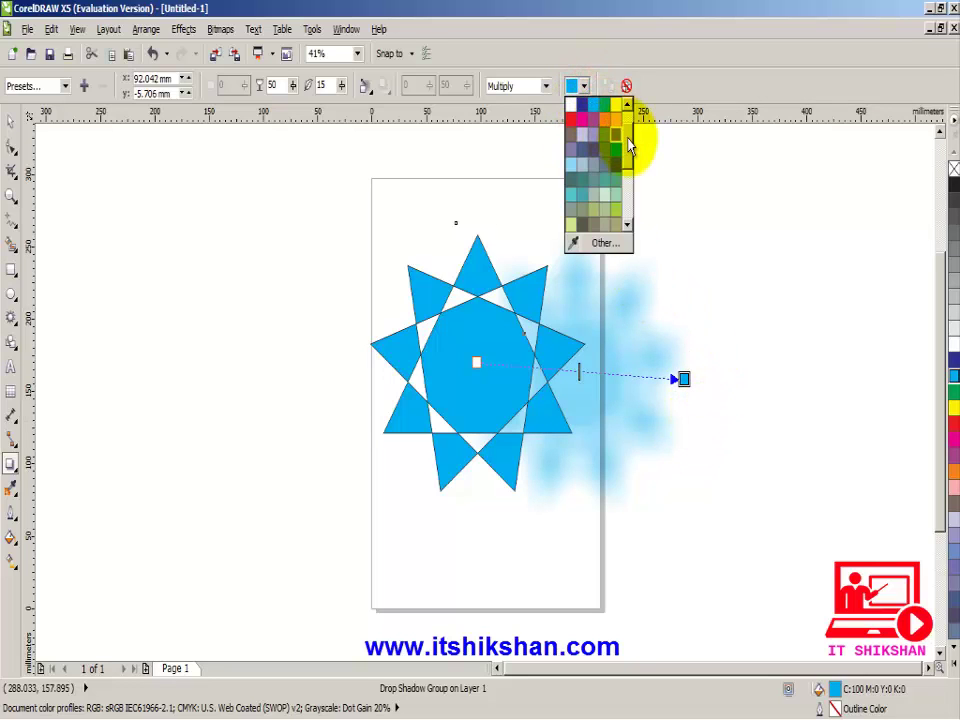
click(601, 121)
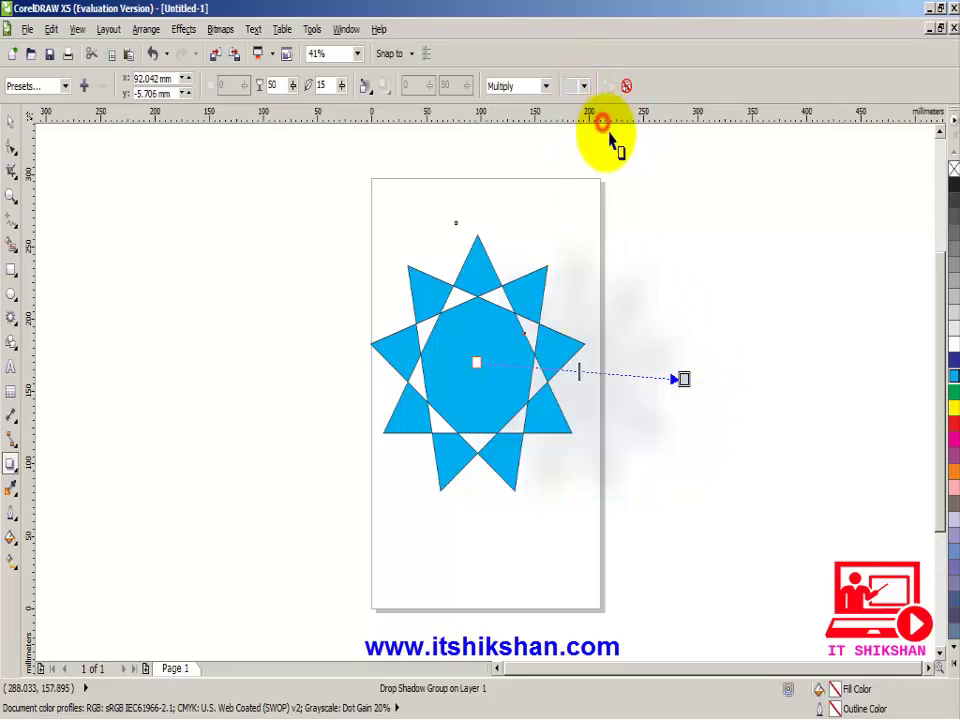
click(583, 88)
click(571, 192)
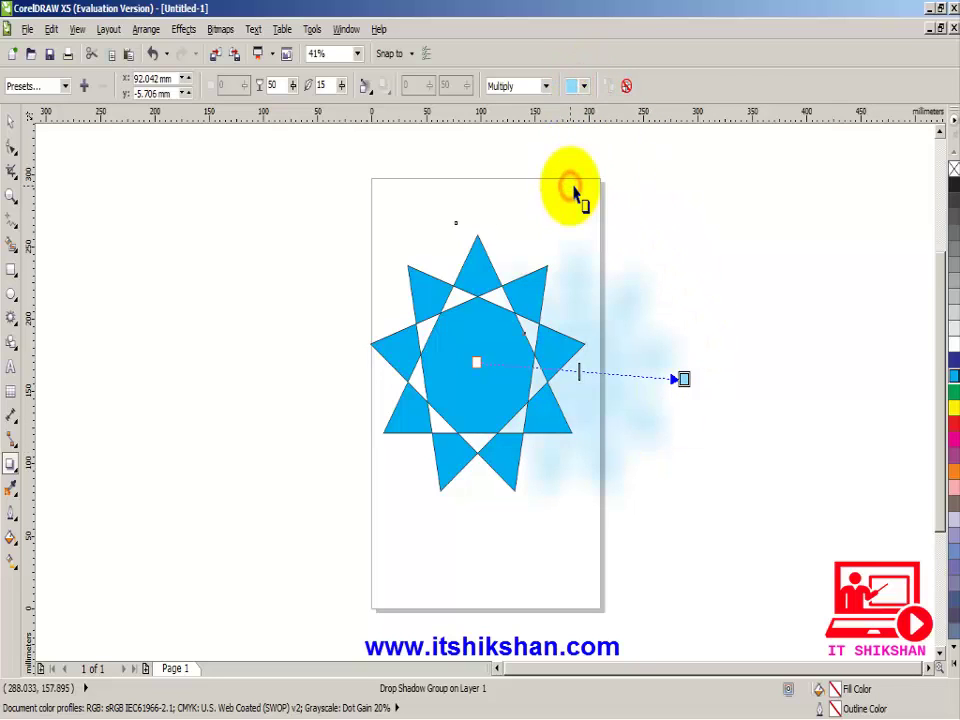
click(583, 87)
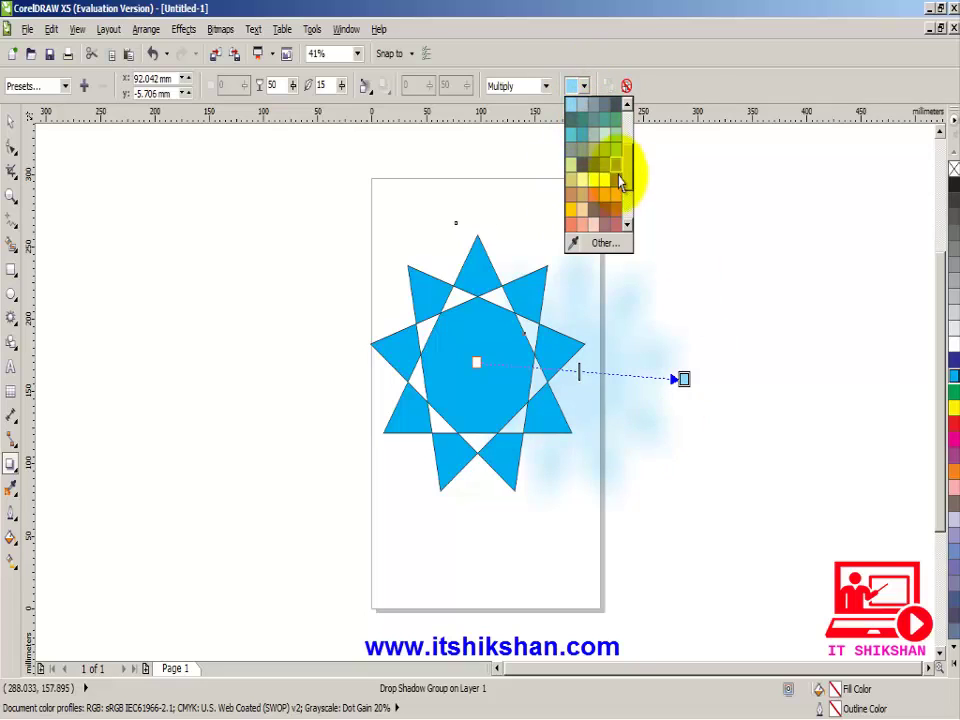
click(615, 148)
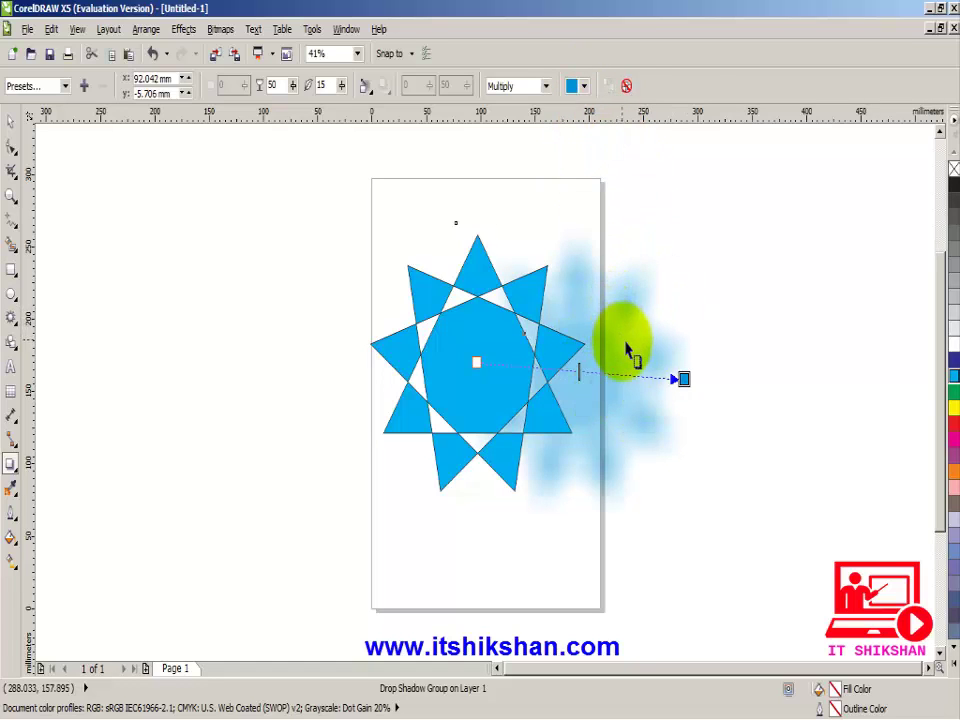
Apply the Perspective Top Right preset to the star's drop shadow.
click(11, 122)
click(64, 86)
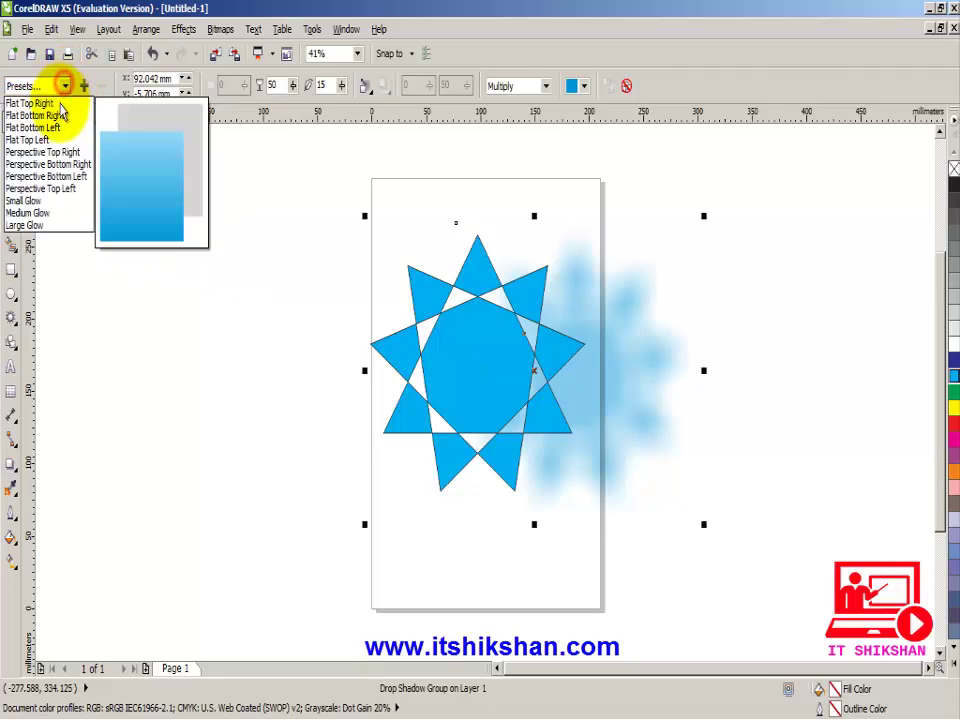
click(50, 152)
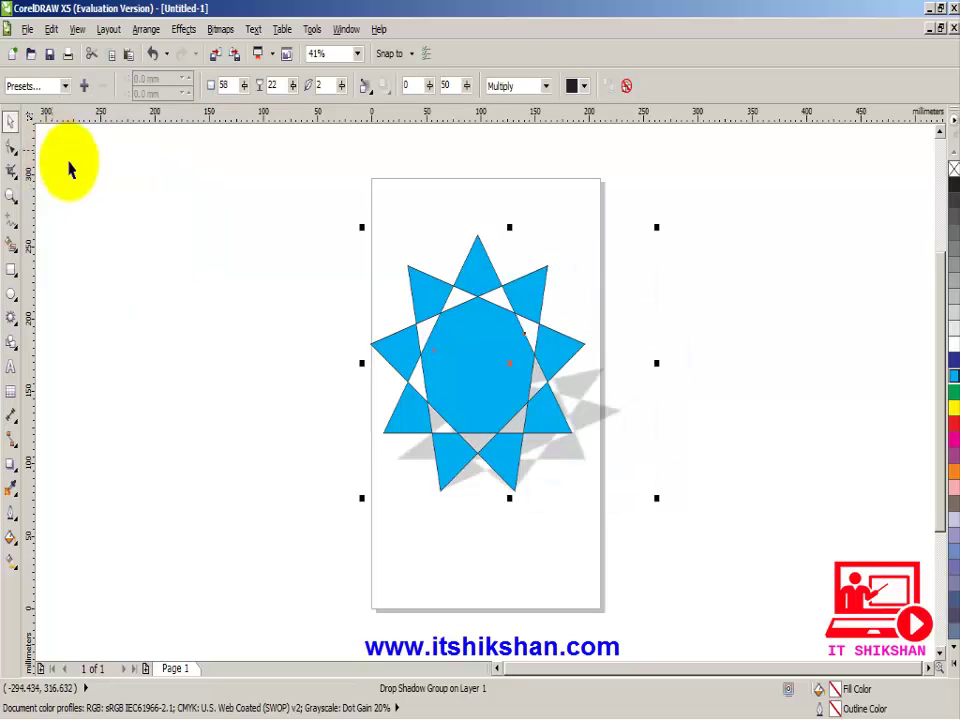
drag(549, 444, 516, 470)
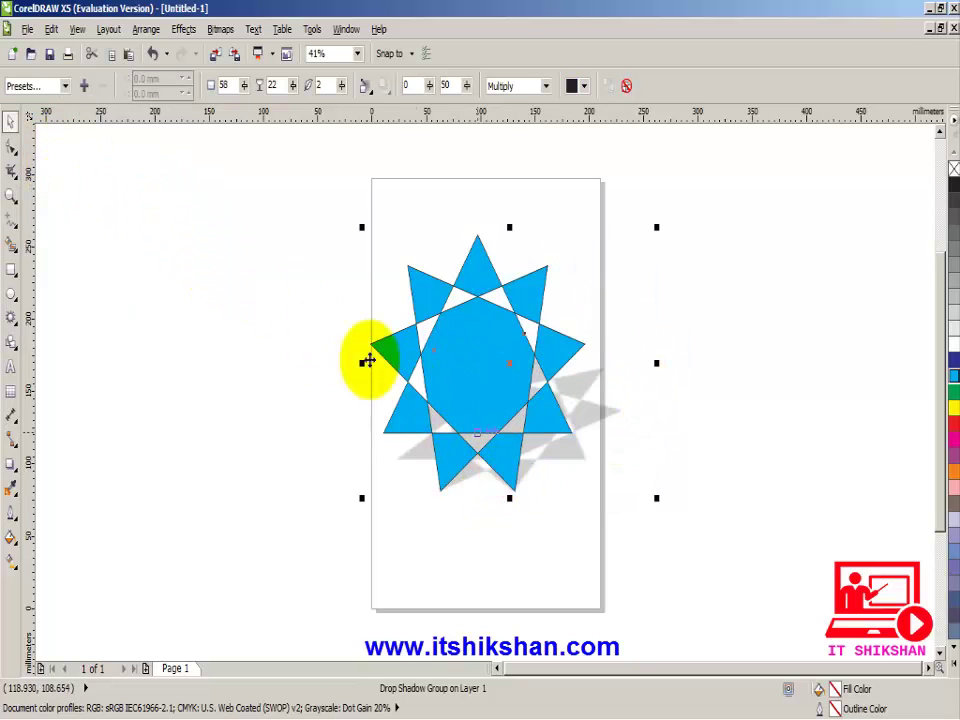
Switch the star's drop shadow to the Medium Glow preset.
click(64, 86)
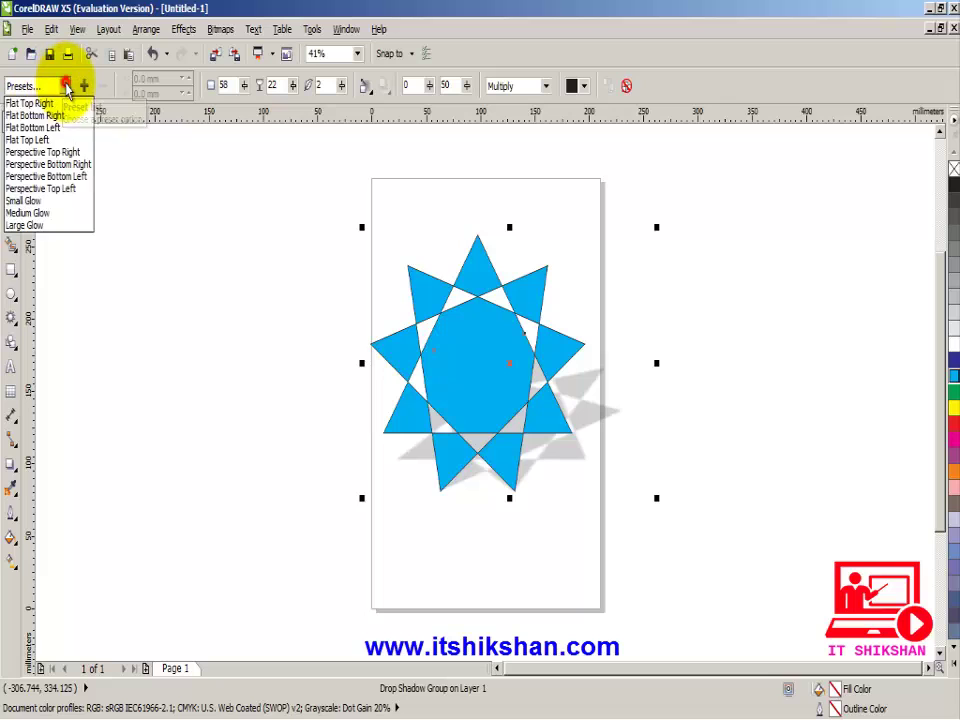
click(48, 213)
click(456, 300)
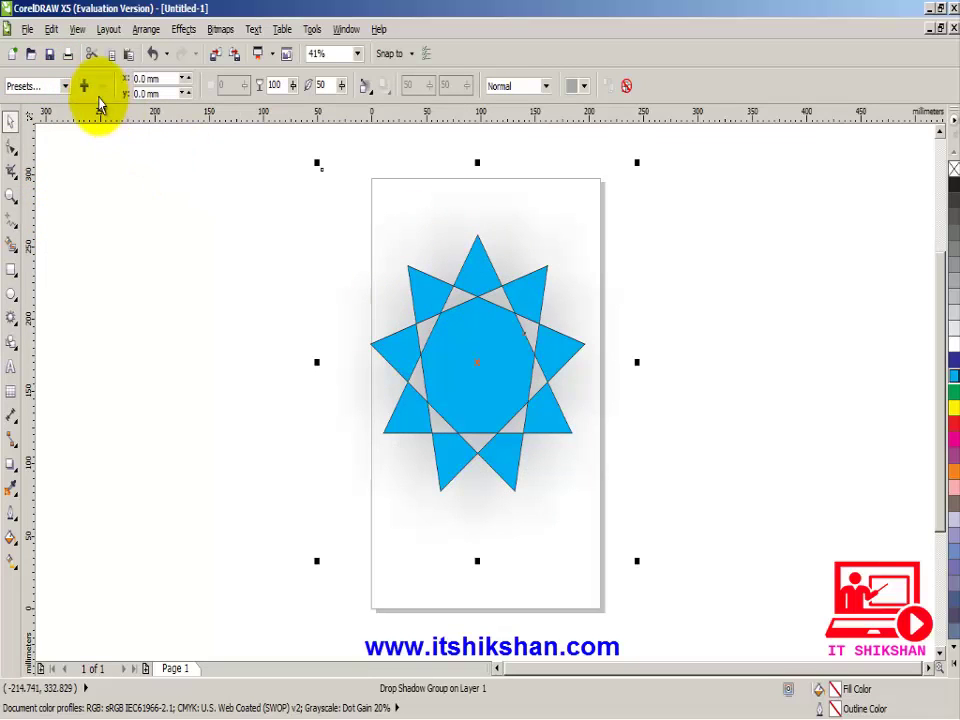
Apply the Flat Bottom Right shadow preset to the star, and delete the star together with its shadow.
click(66, 87)
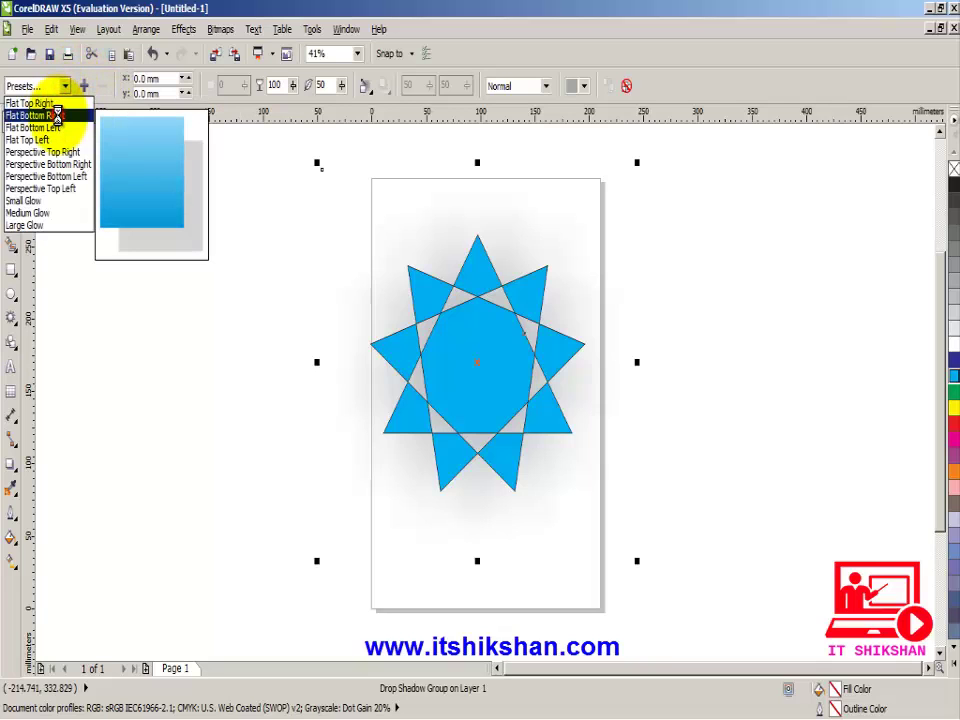
click(58, 116)
drag(508, 407, 612, 344)
key(Delete)
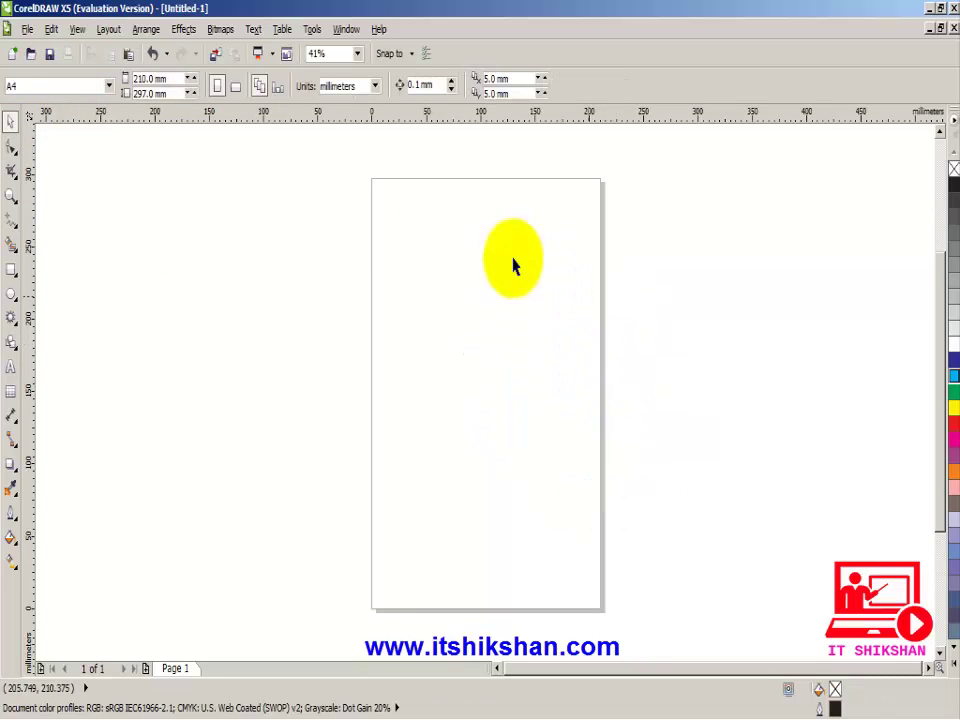
Import Untitled-1.psd from the Desktop at about 125 by 208 mm and move it to the middle of the page.
click(28, 29)
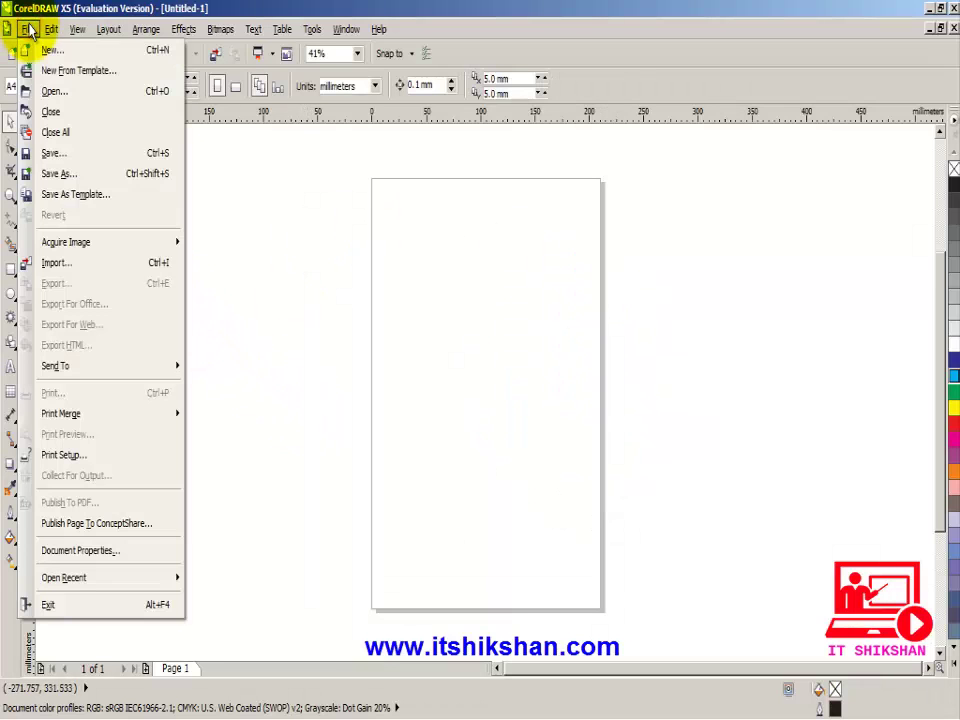
click(58, 262)
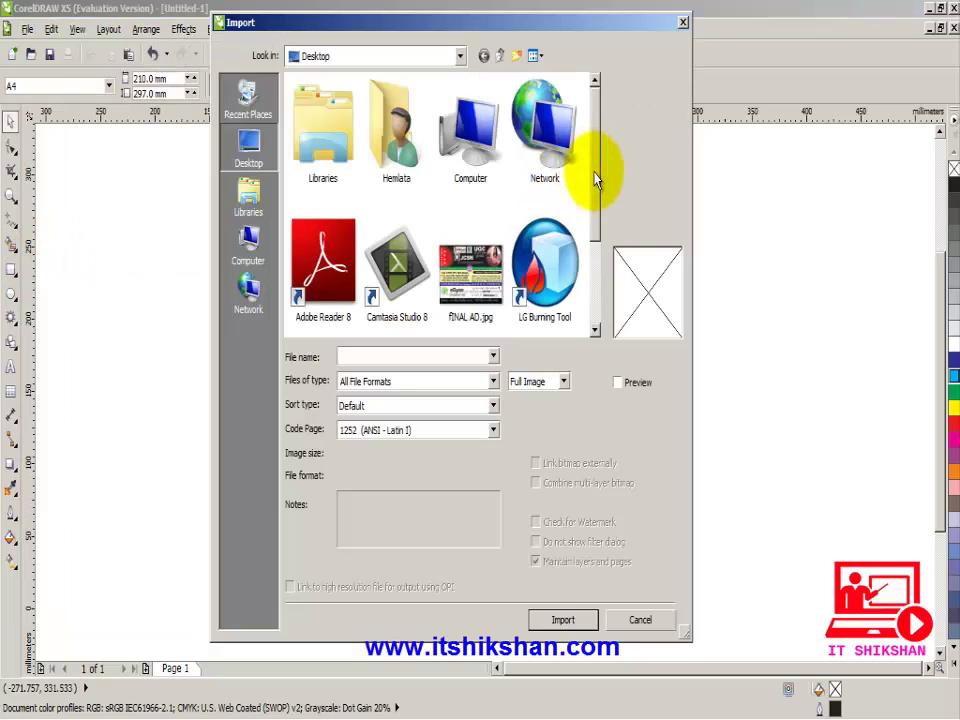
drag(594, 178, 605, 286)
click(478, 272)
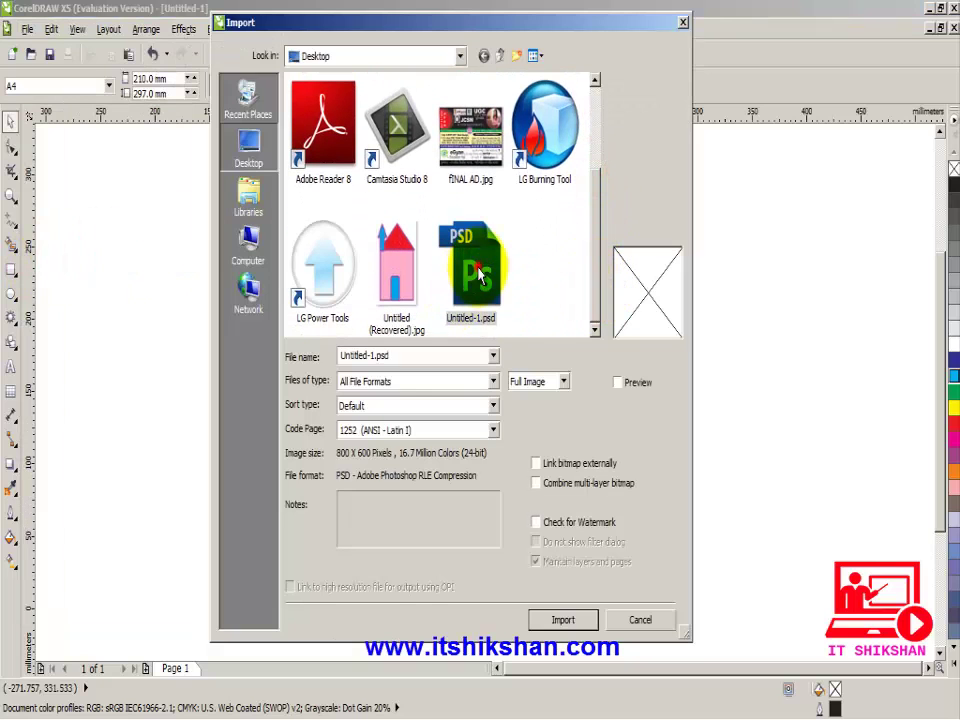
click(563, 621)
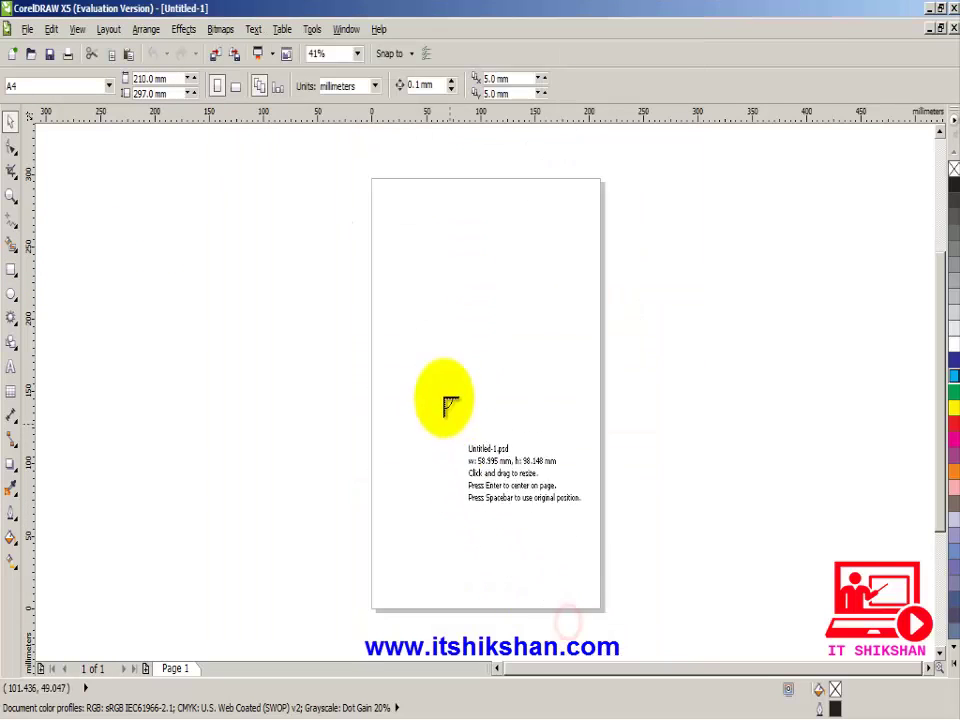
drag(392, 255, 560, 515)
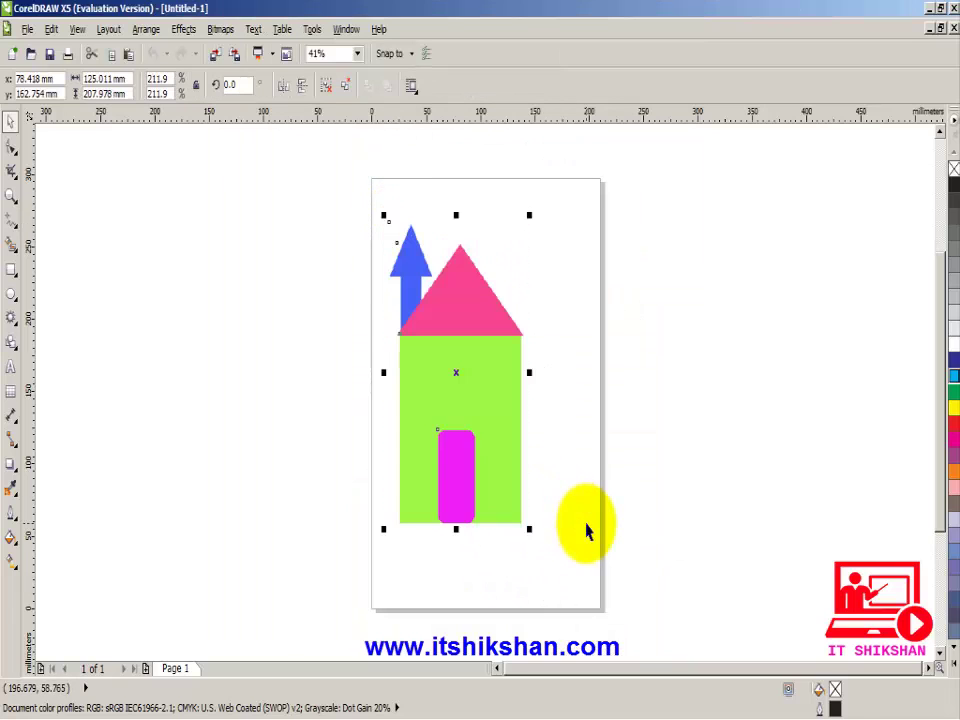
drag(451, 401, 481, 395)
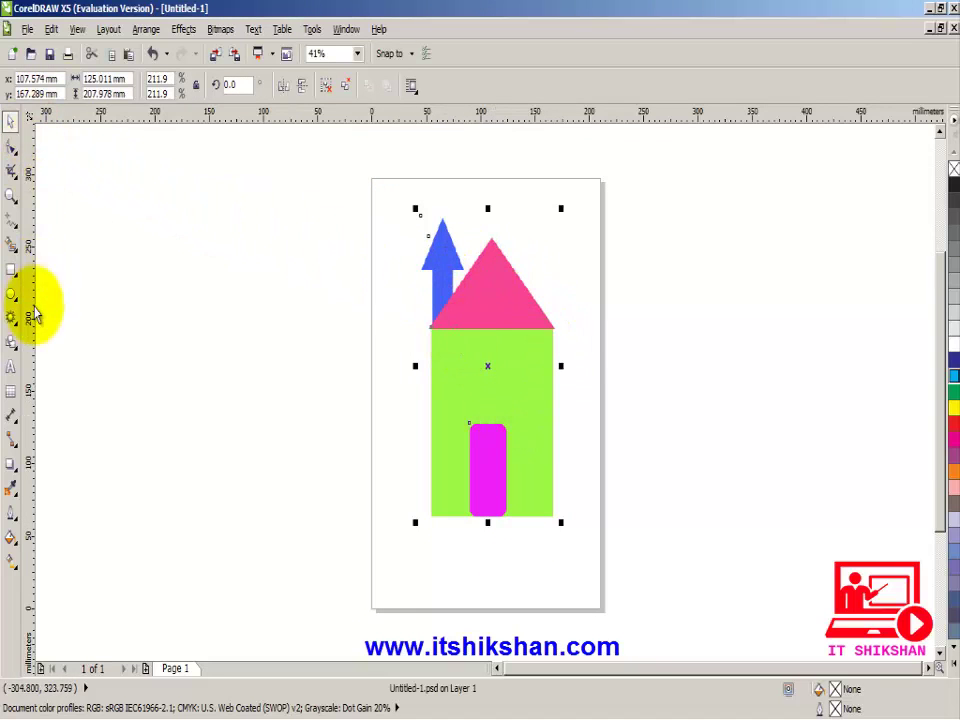
Add a drop shadow to the imported house, offset about 75 mm to the right and 56 mm up.
click(10, 462)
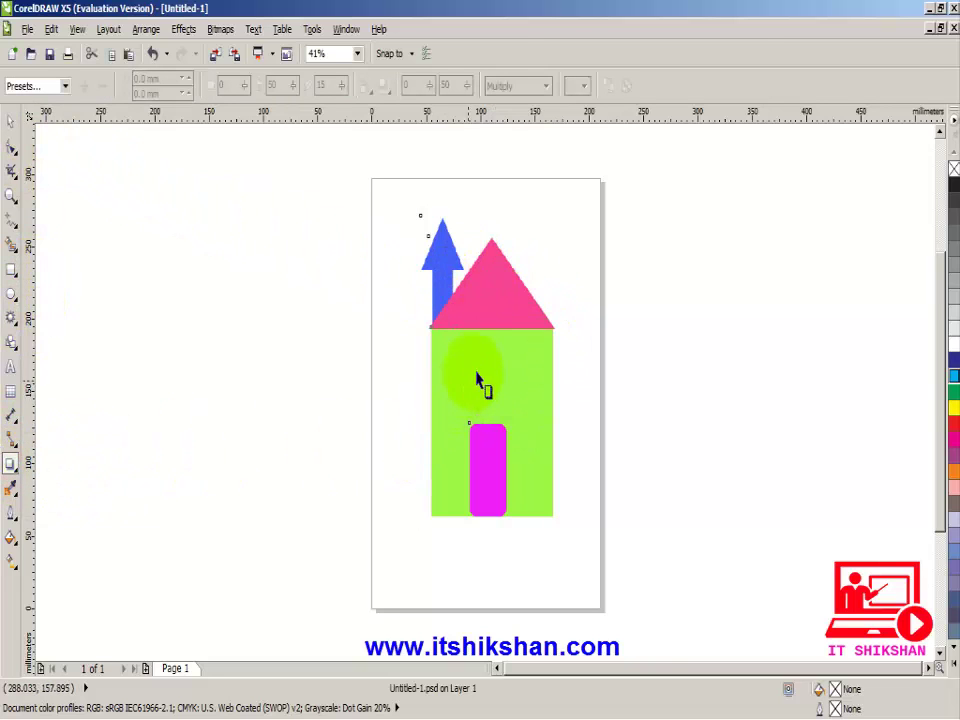
drag(476, 378, 690, 482)
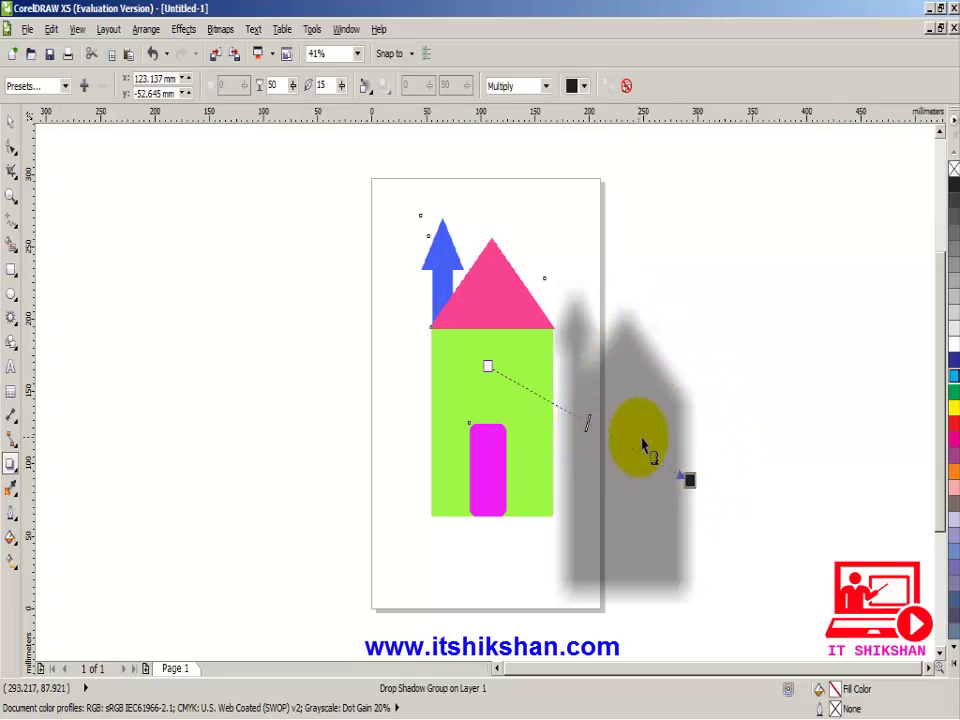
drag(688, 480, 637, 217)
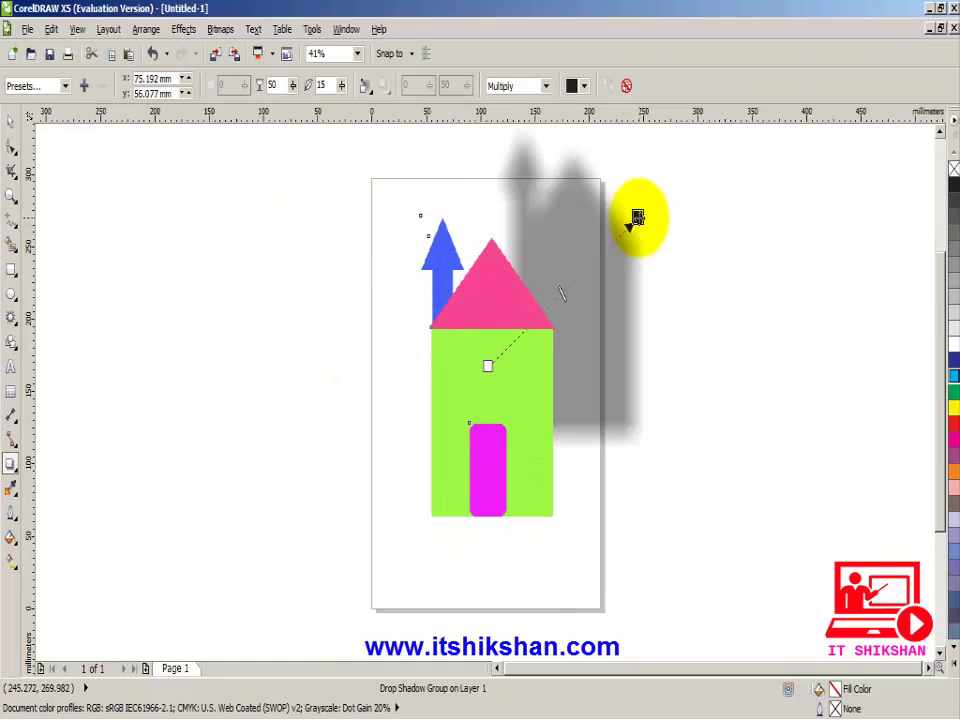
Change the colour of the house's drop shadow to pale peach.
click(585, 88)
drag(628, 140, 604, 198)
click(596, 203)
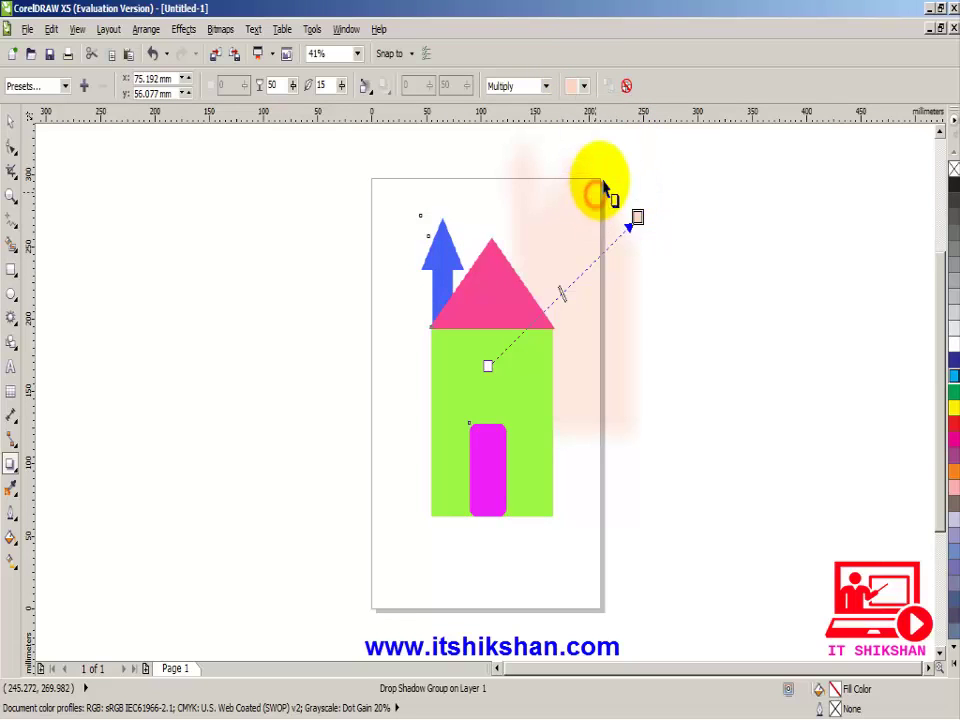
Recolour the house's drop shadow bright blue and finally slate blue.
click(585, 86)
scroll(601, 150, down, 3)
scroll(632, 180, down, 4)
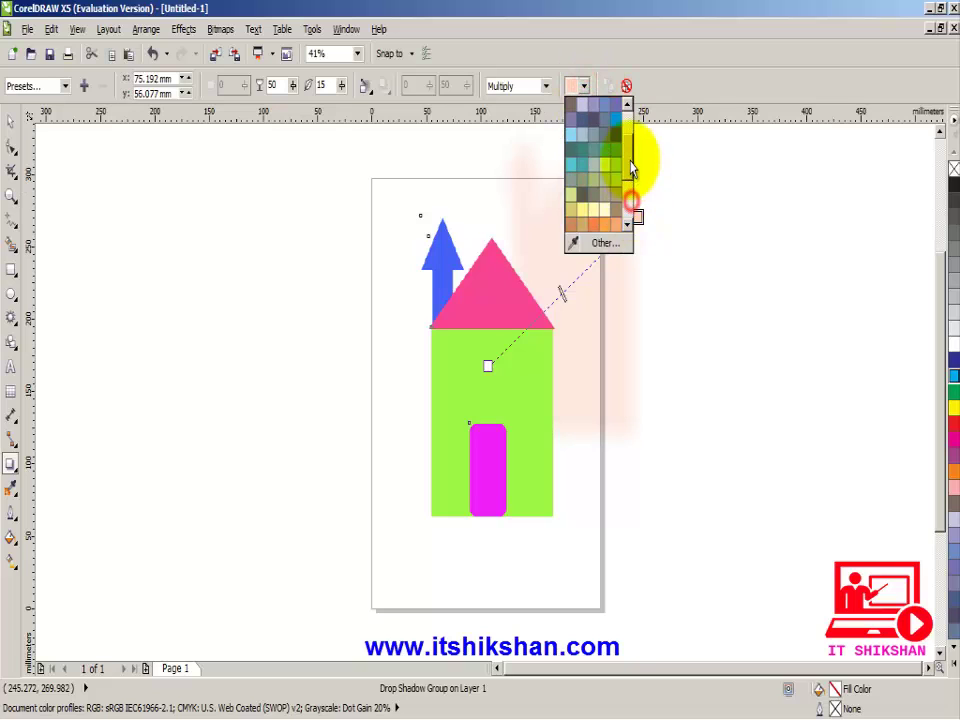
click(617, 139)
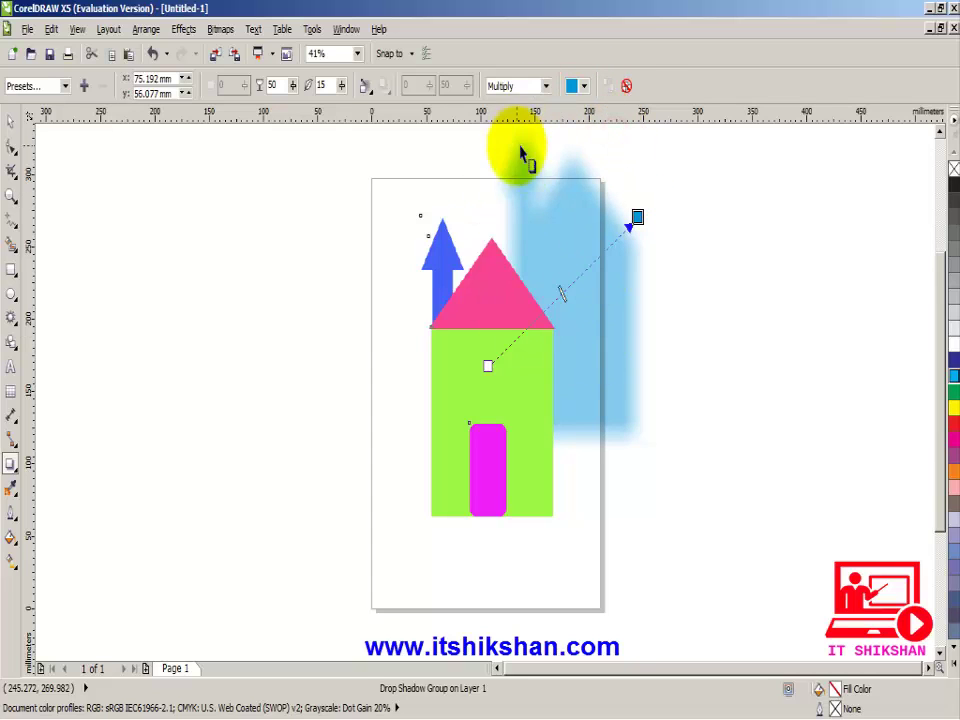
click(585, 86)
click(584, 105)
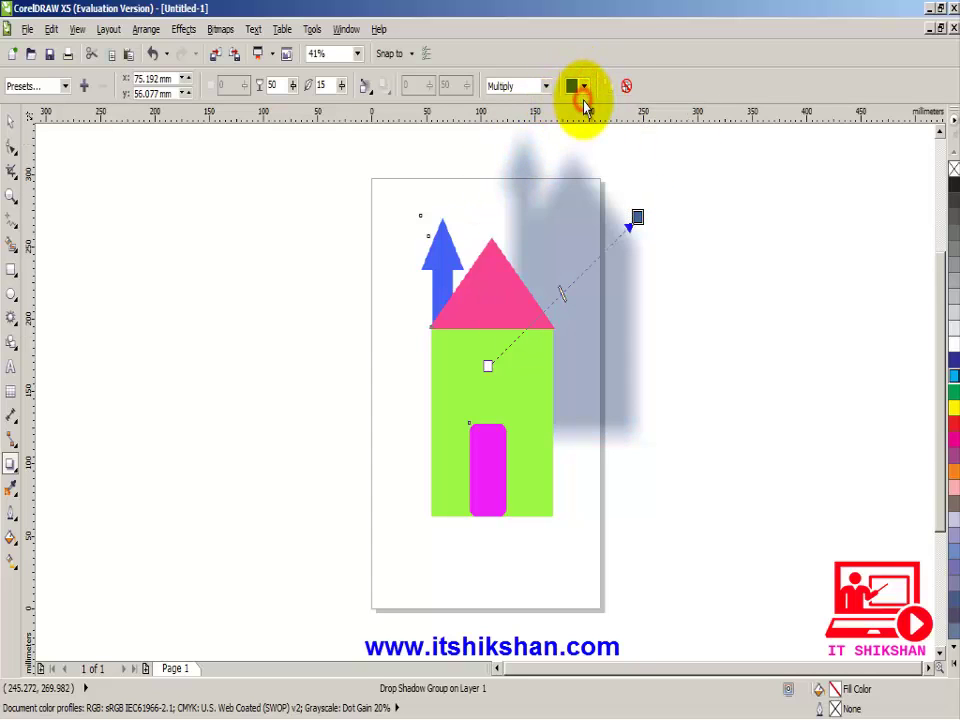
Try the Or and Red merge modes on the house's drop shadow.
click(546, 86)
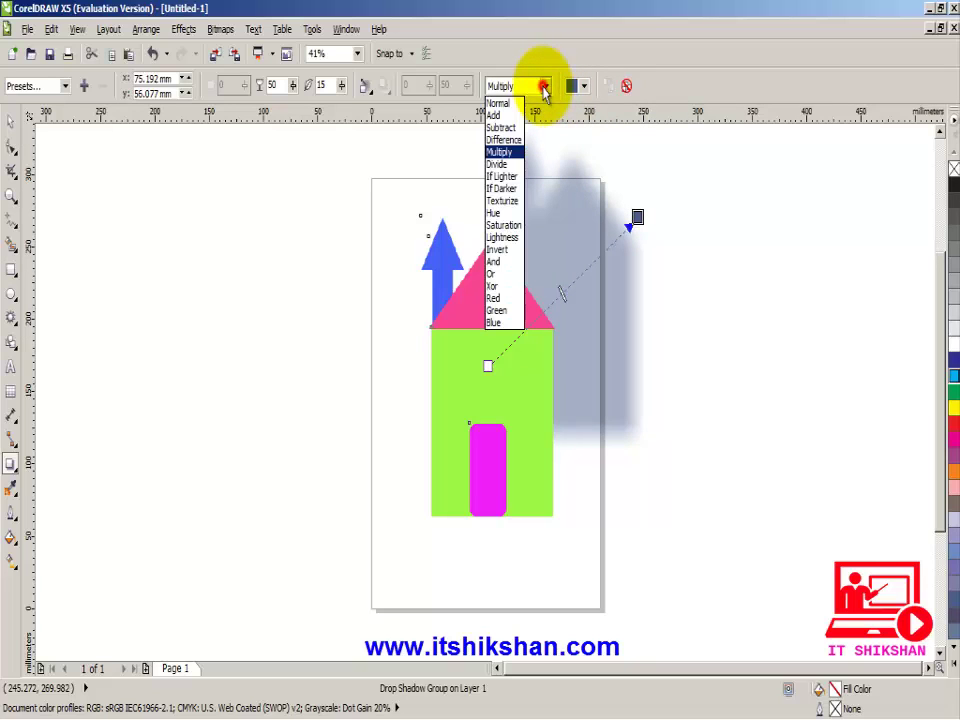
click(505, 276)
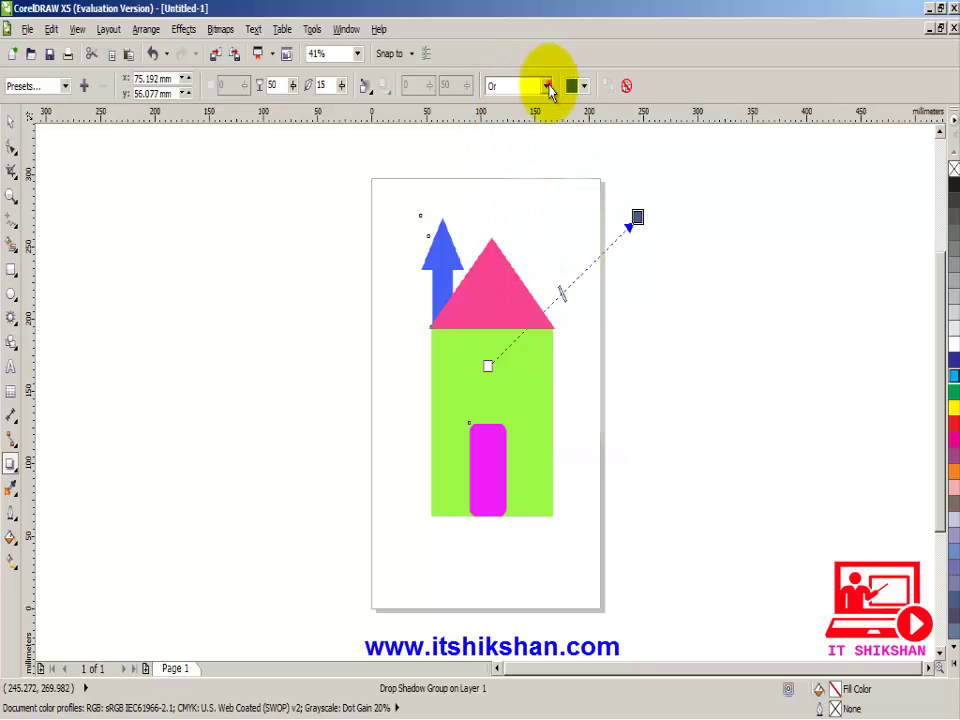
click(547, 86)
click(497, 299)
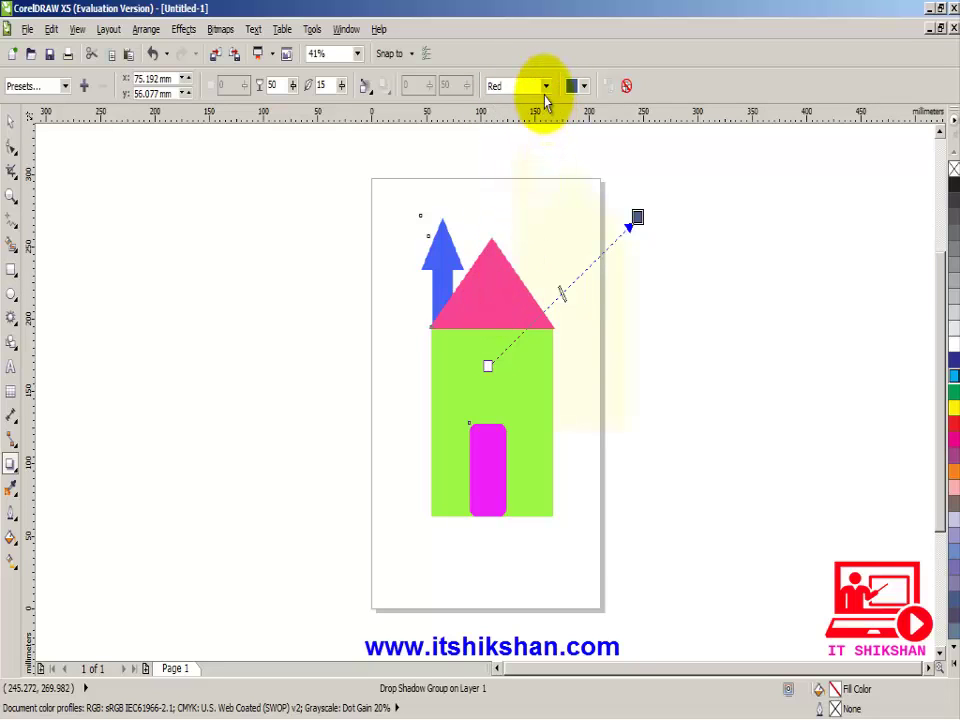
Switch the house shadow's merge mode to Green and finally to Blue.
click(546, 86)
click(497, 311)
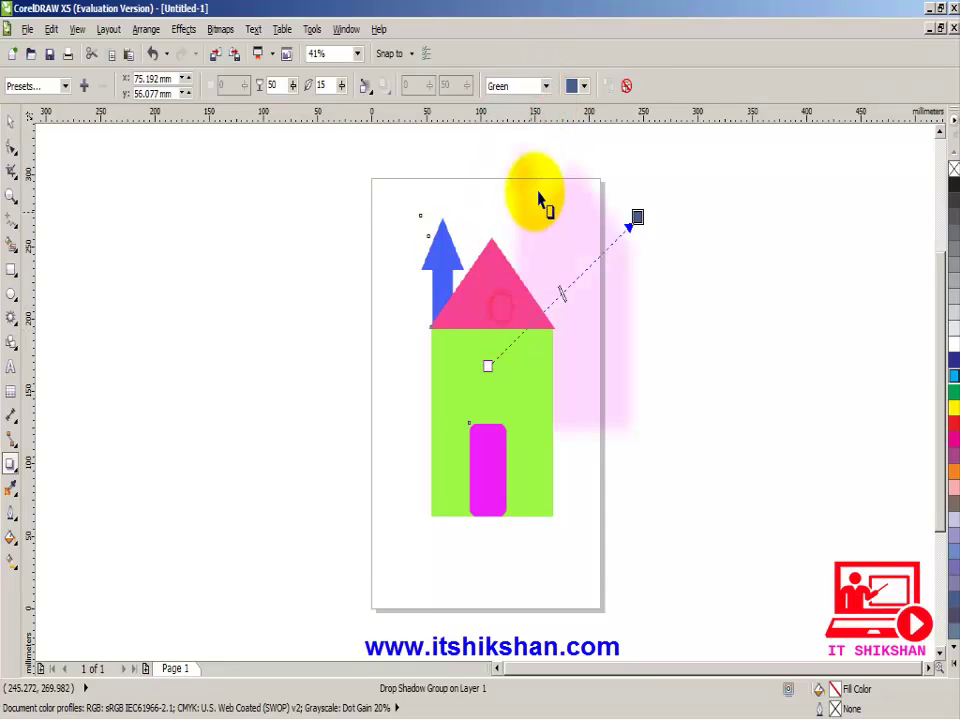
click(546, 87)
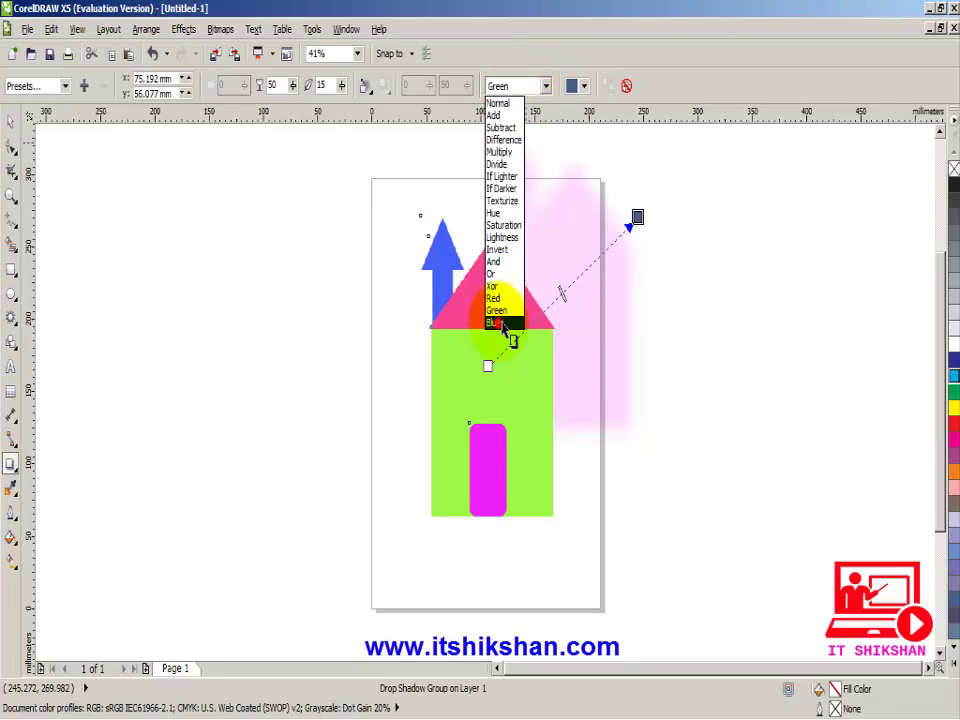
click(501, 323)
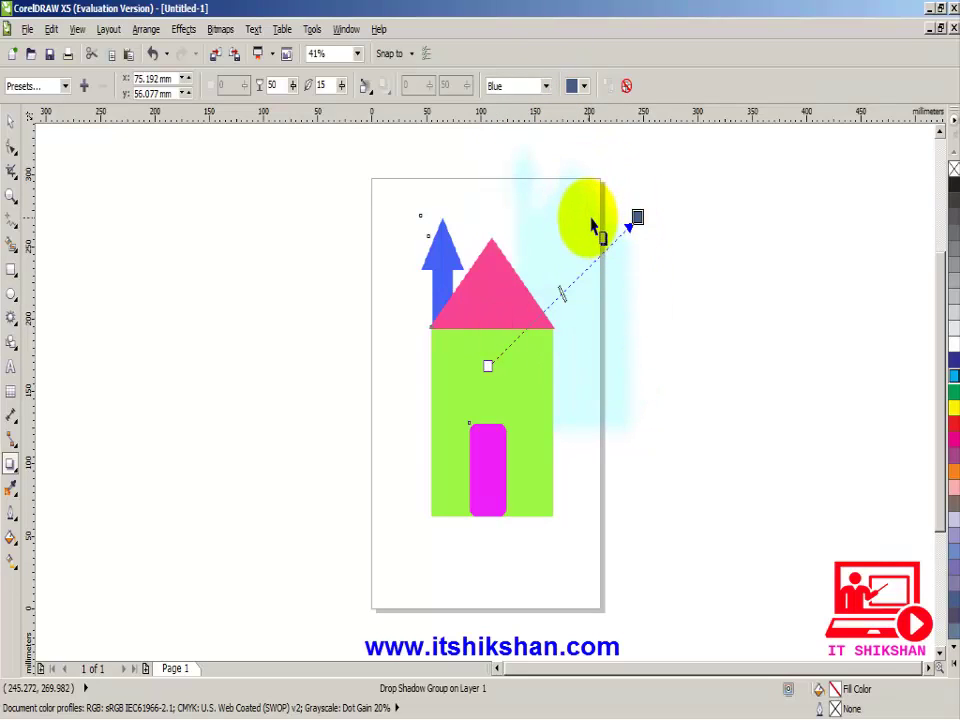
Reselect slate blue as the house's shadow colour and set the shadow's merge mode to Normal.
click(582, 86)
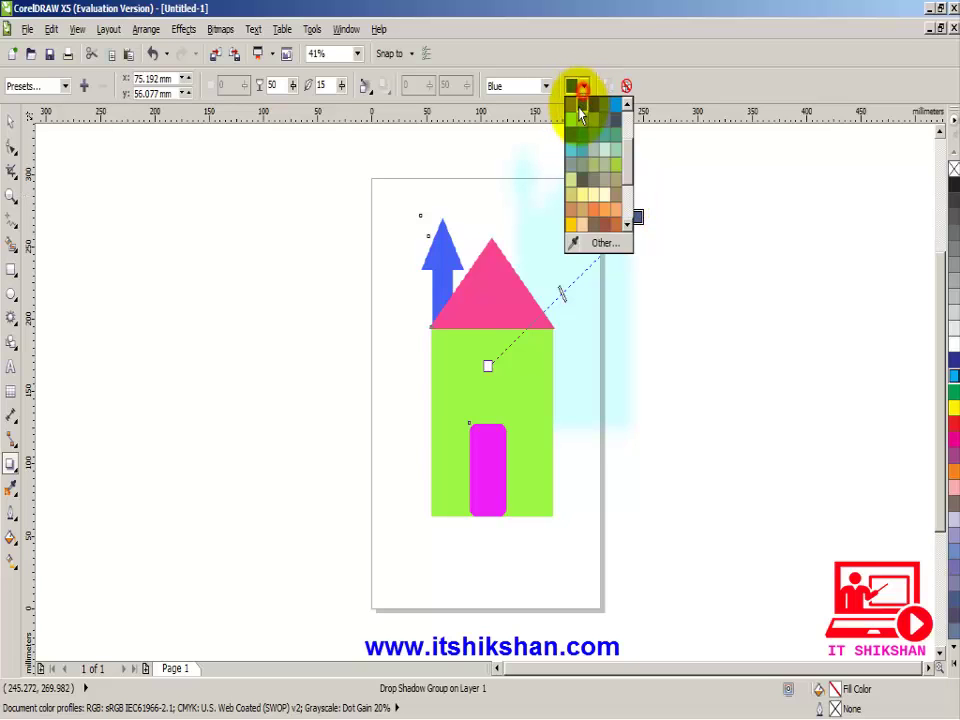
click(583, 108)
click(544, 87)
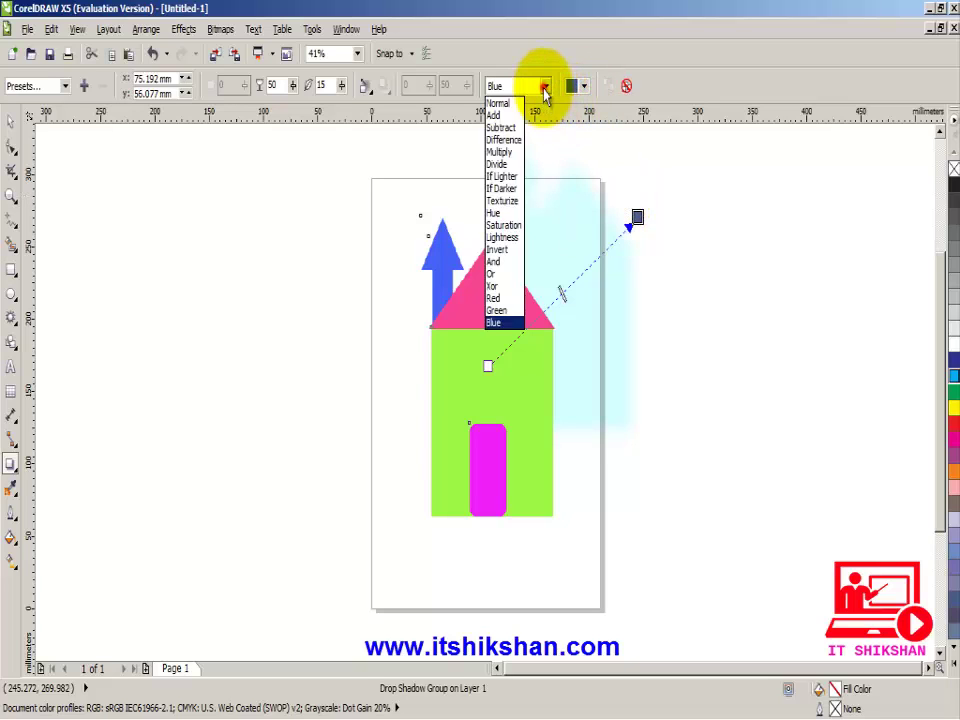
click(500, 105)
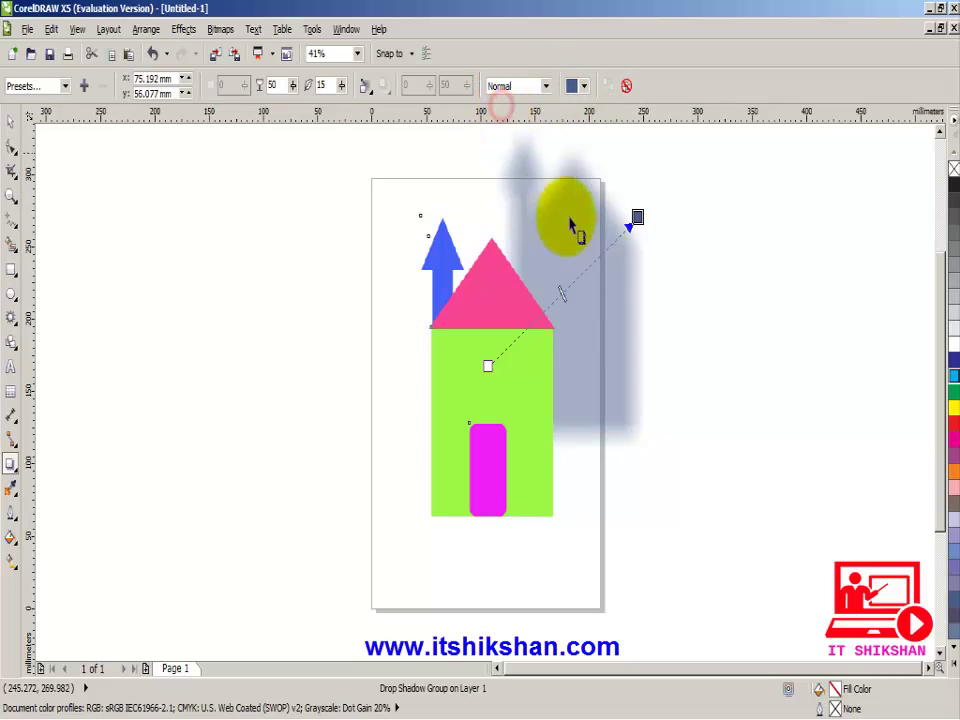
Try the Flat Bottom Left, Small Glow and Medium Glow shadow presets on the house.
click(65, 86)
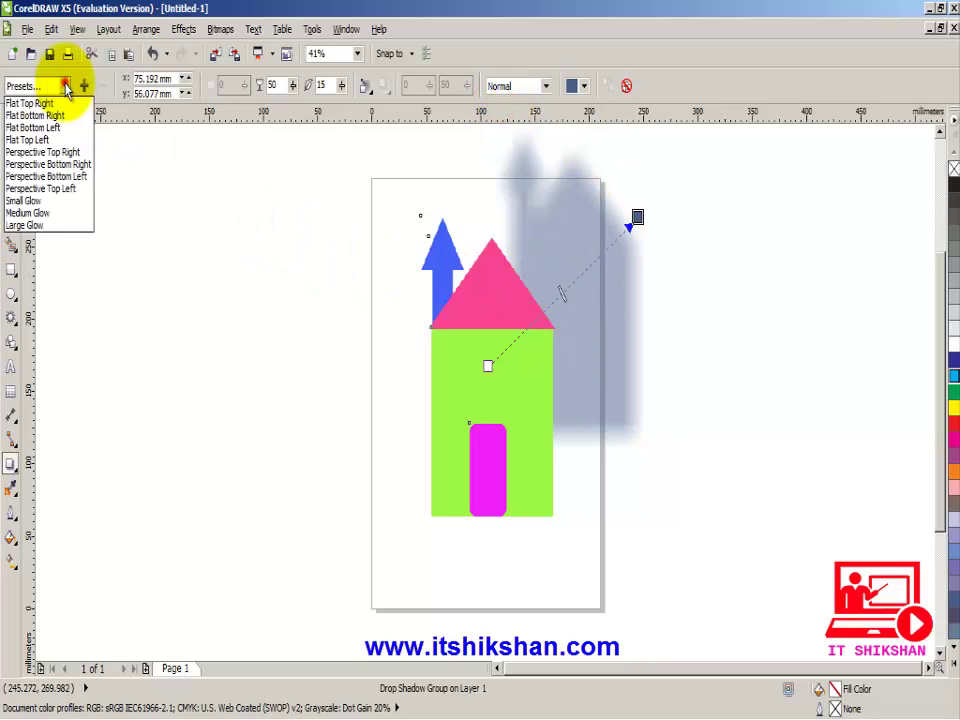
click(50, 123)
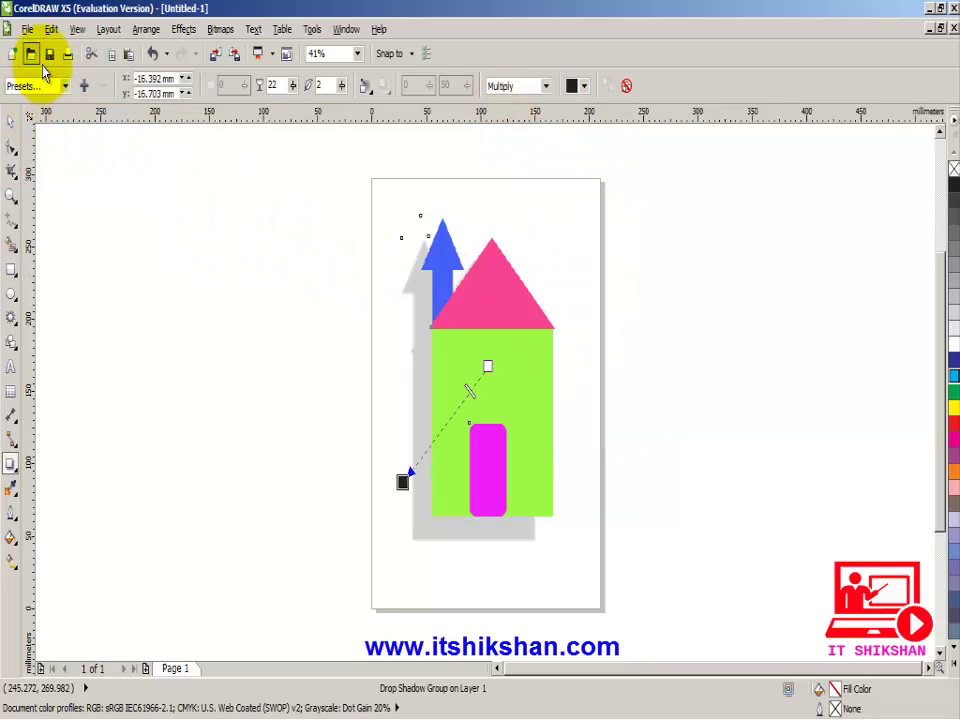
click(65, 86)
click(29, 200)
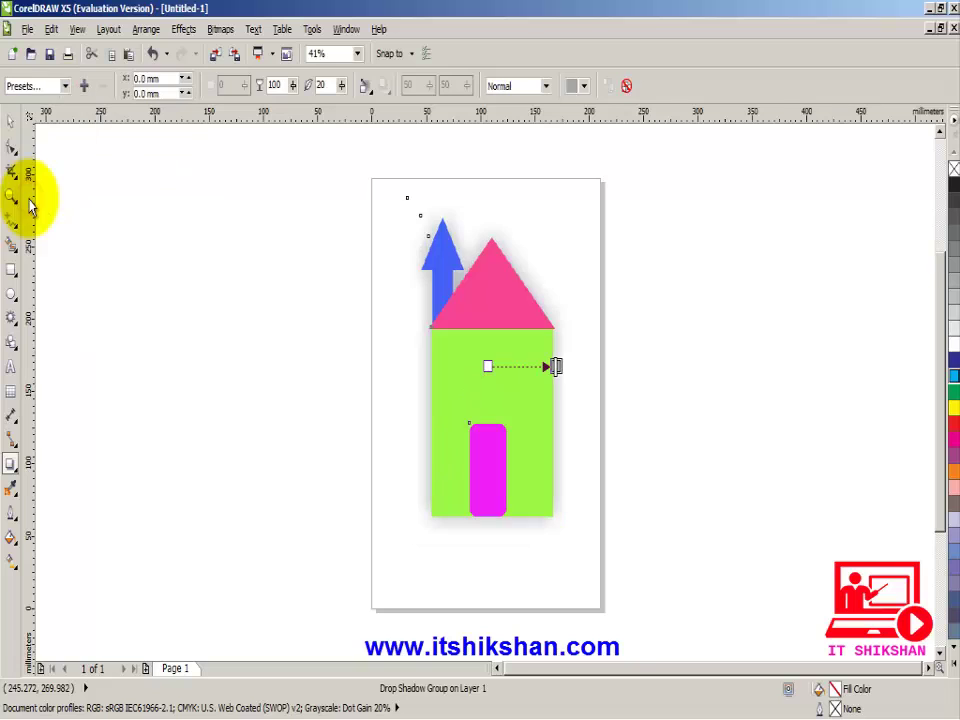
click(65, 87)
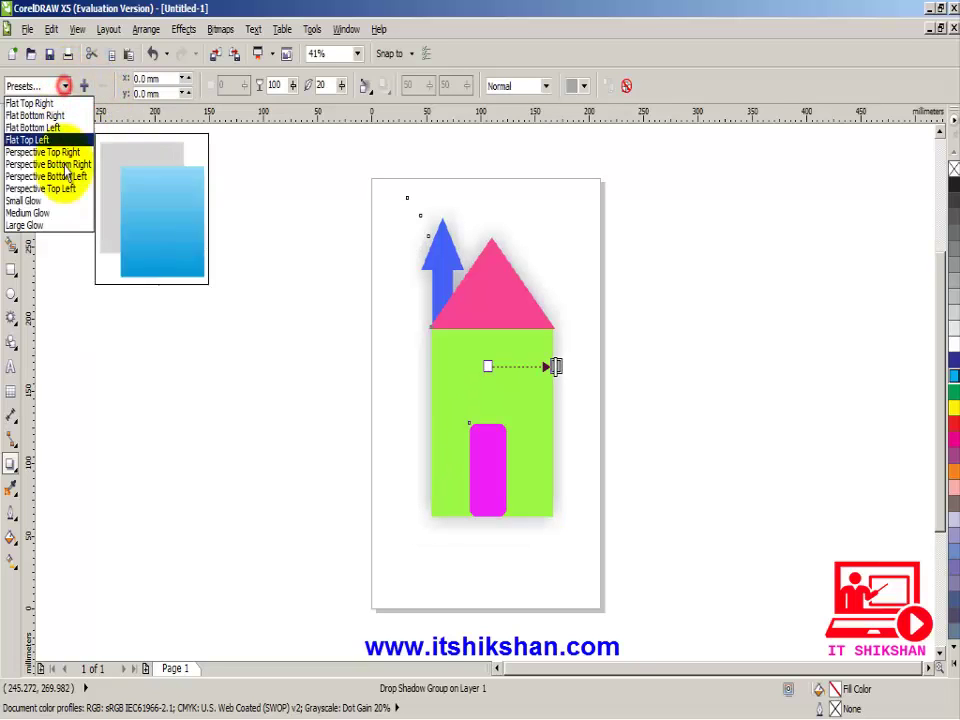
click(60, 213)
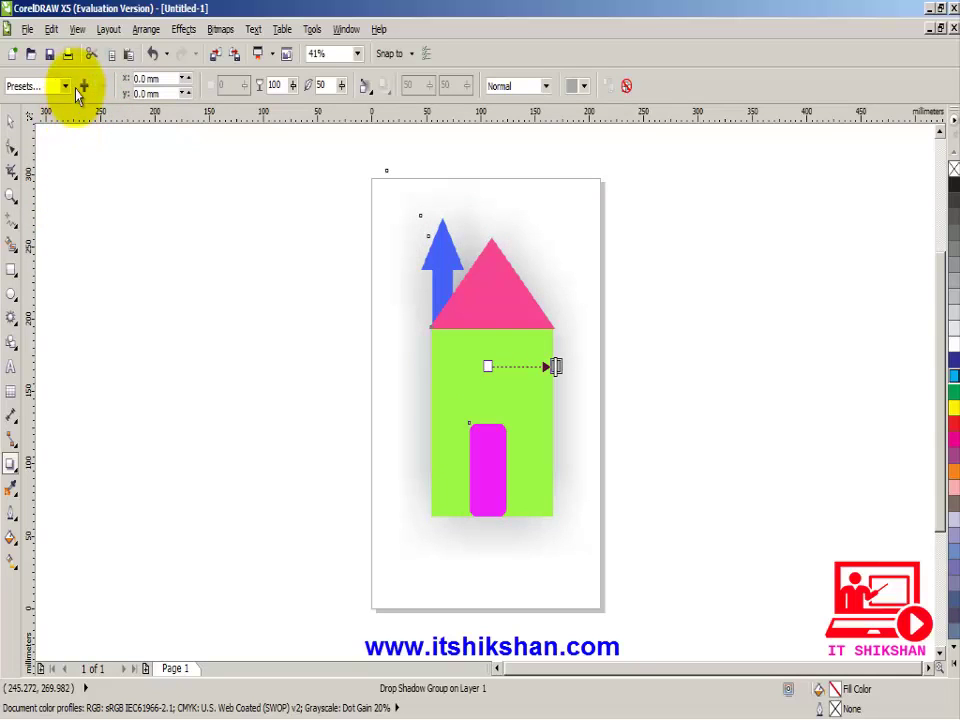
Apply the Flat Bottom Right shadow preset to the house and move the shadow to about 170 mm left and 74 mm down.
click(65, 87)
click(60, 115)
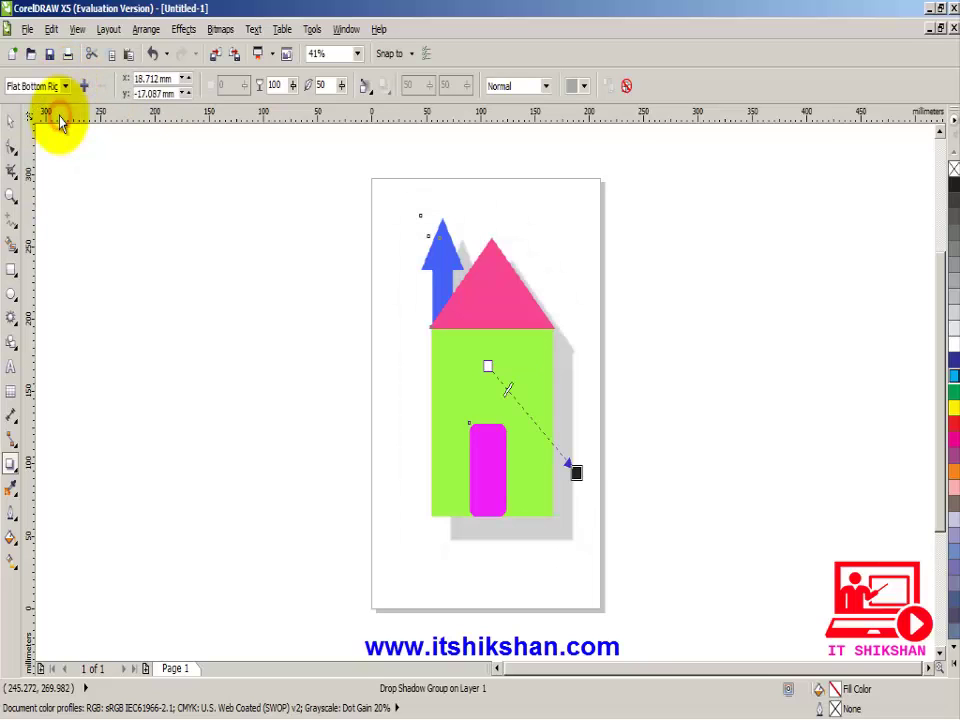
drag(574, 470, 481, 688)
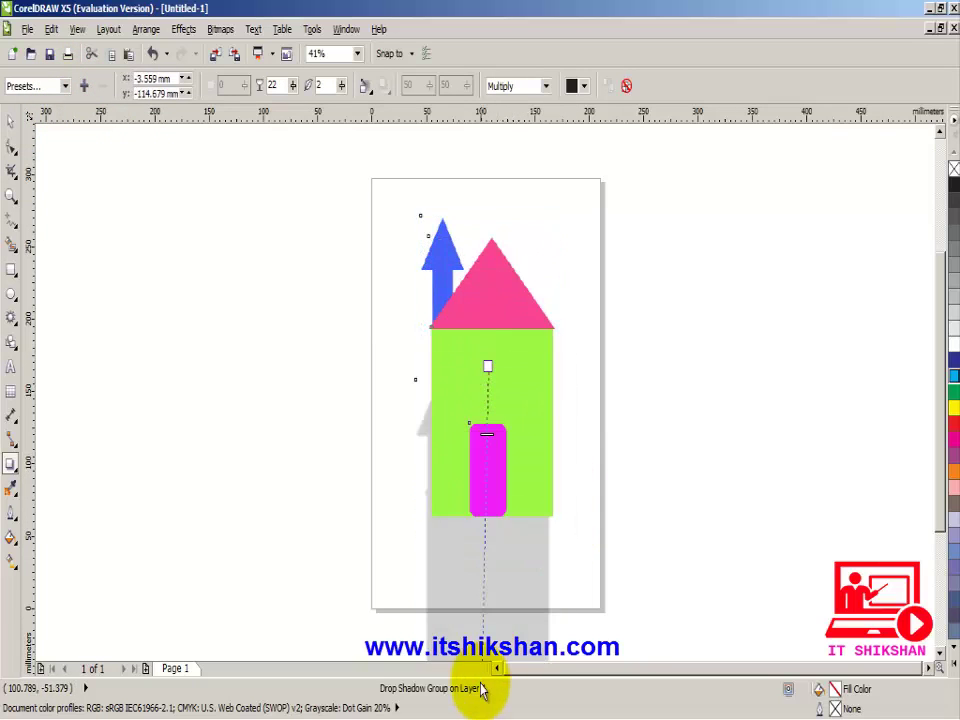
click(940, 652)
click(940, 652)
drag(481, 574, 237, 405)
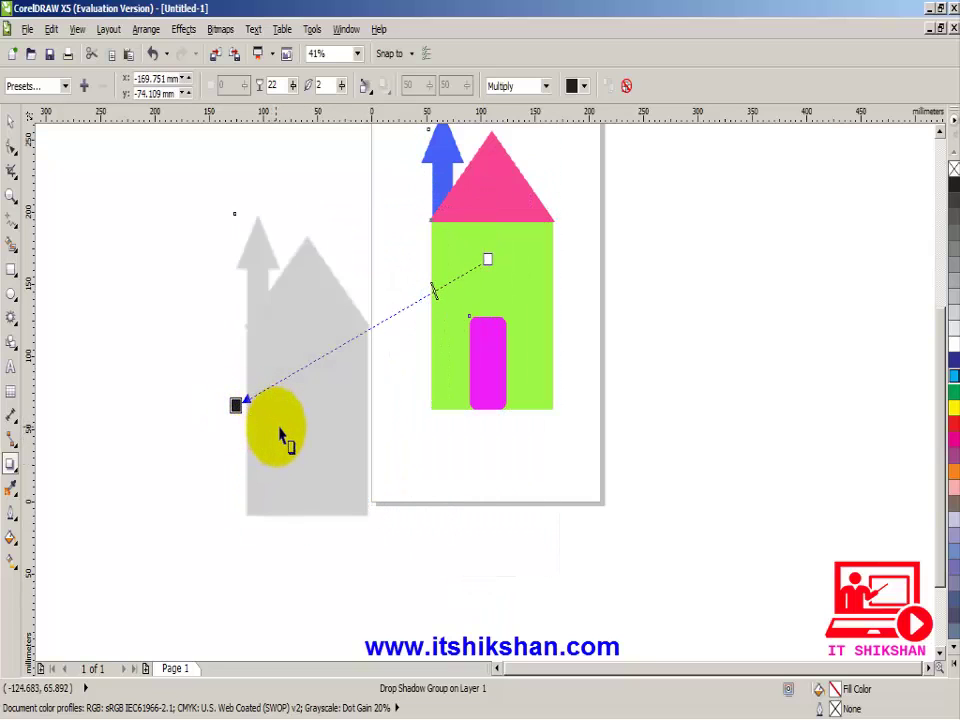
Reshape the shadow into a perspective shadow cast from the house's left edge, at an angle of about 196° and opacity of about 35.
drag(287, 452, 300, 425)
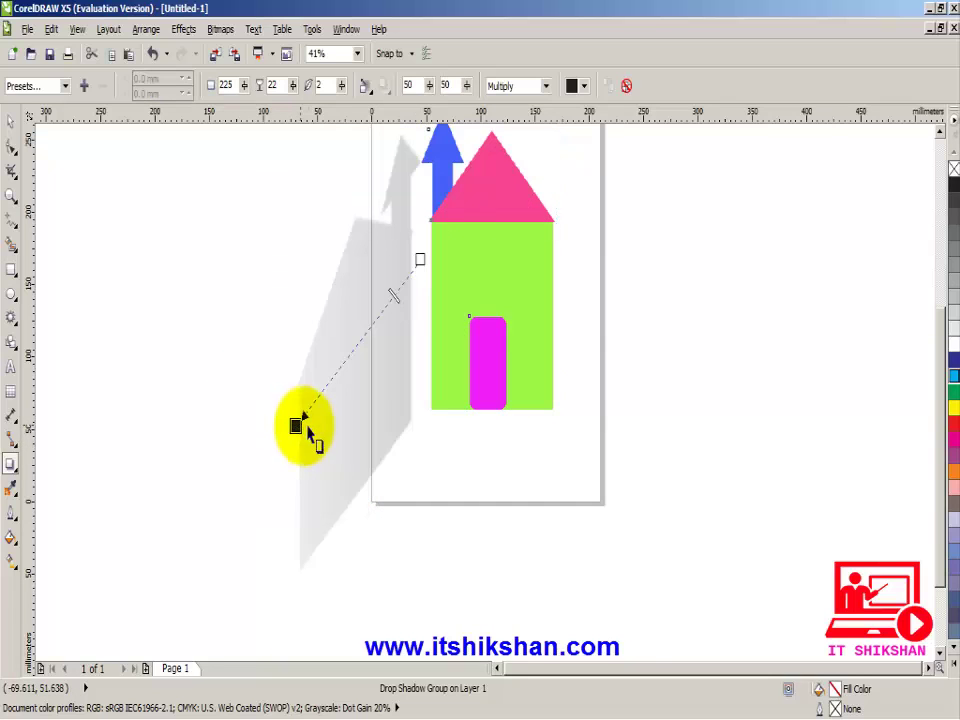
drag(392, 294, 380, 320)
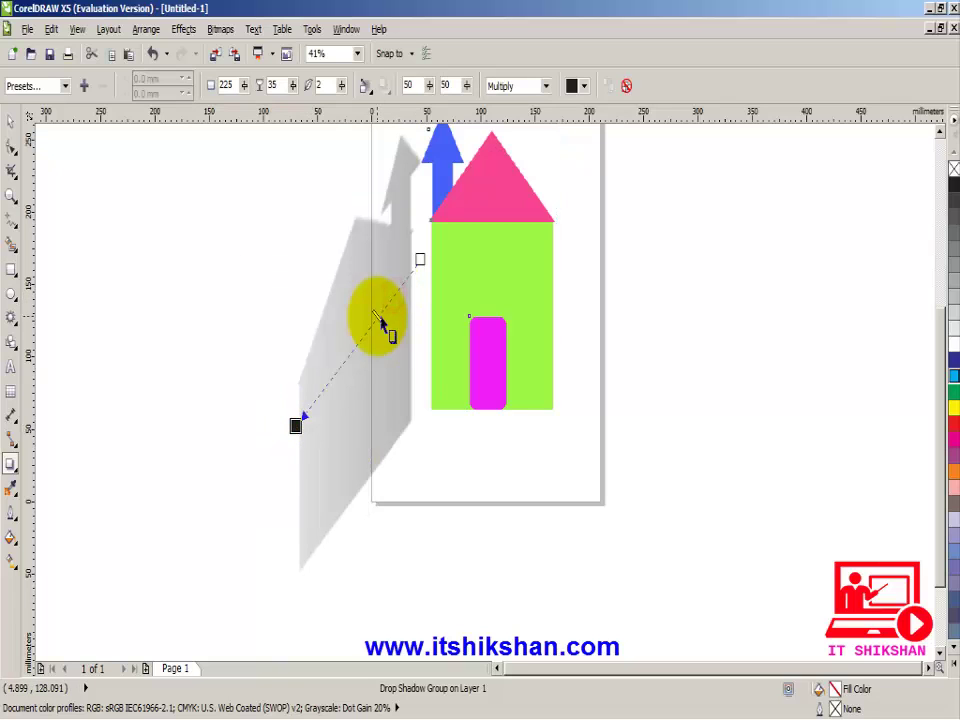
drag(295, 424, 310, 398)
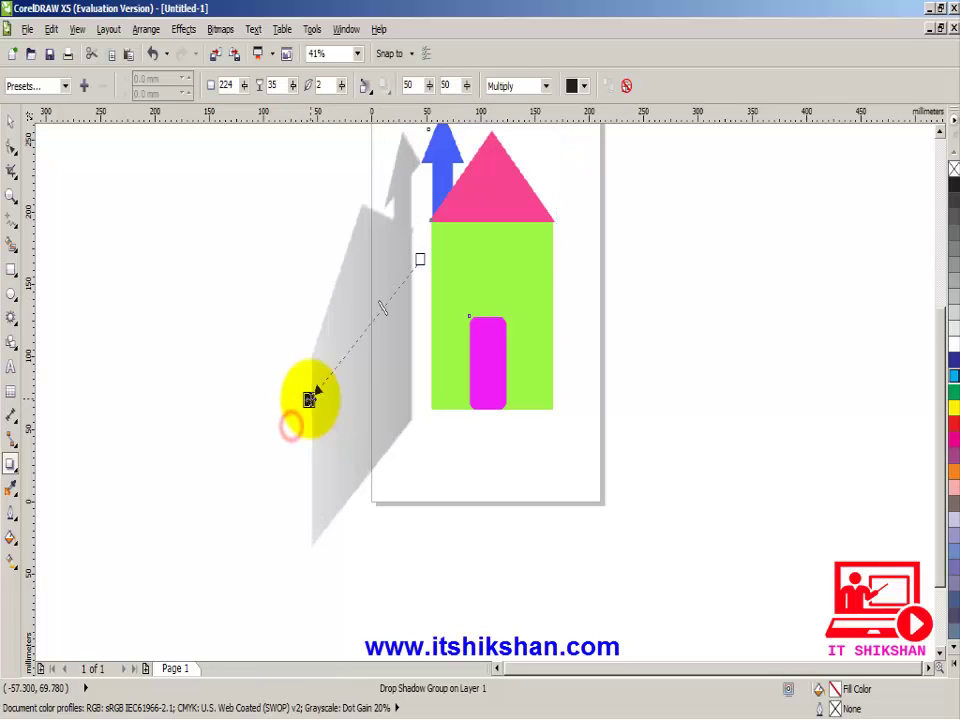
drag(422, 262, 436, 300)
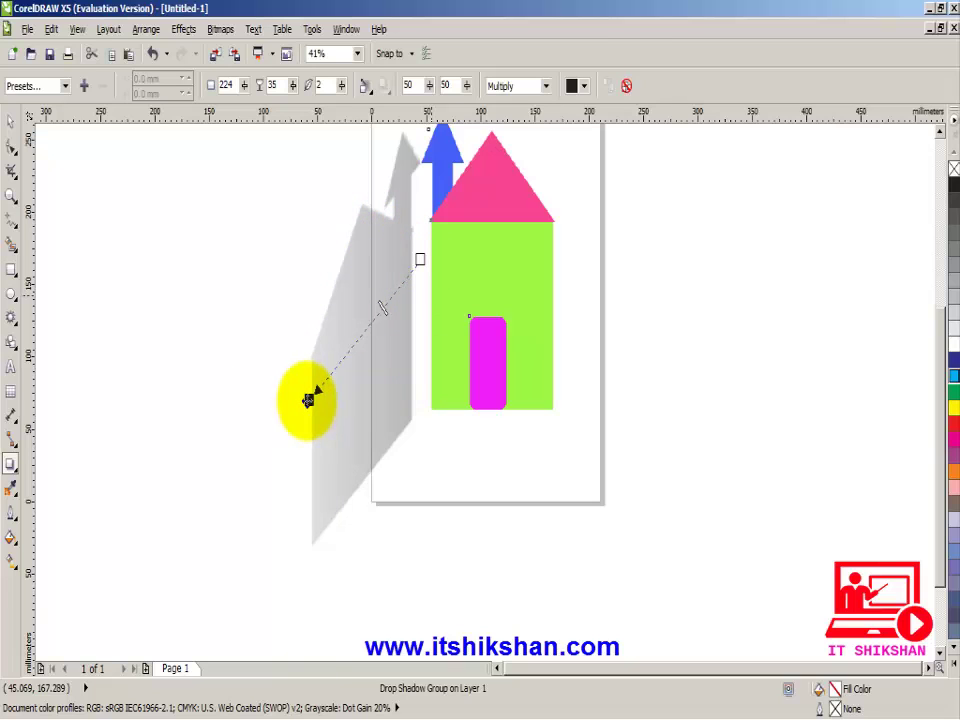
drag(308, 400, 318, 297)
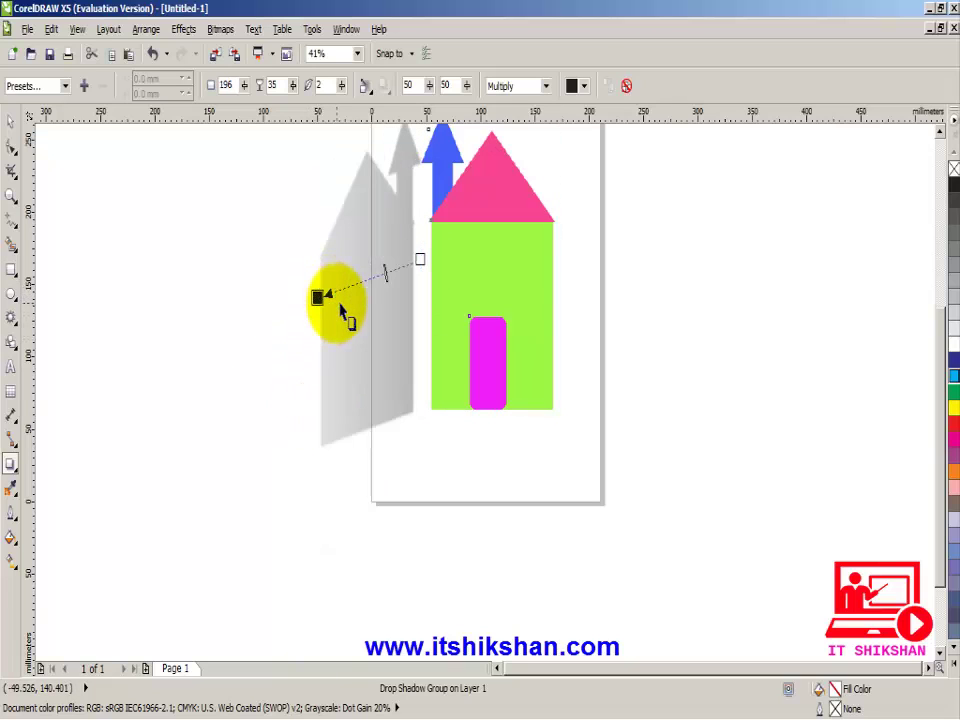
Save the house's current shadow as a preset named home and check its preview among the shadow presets.
click(84, 87)
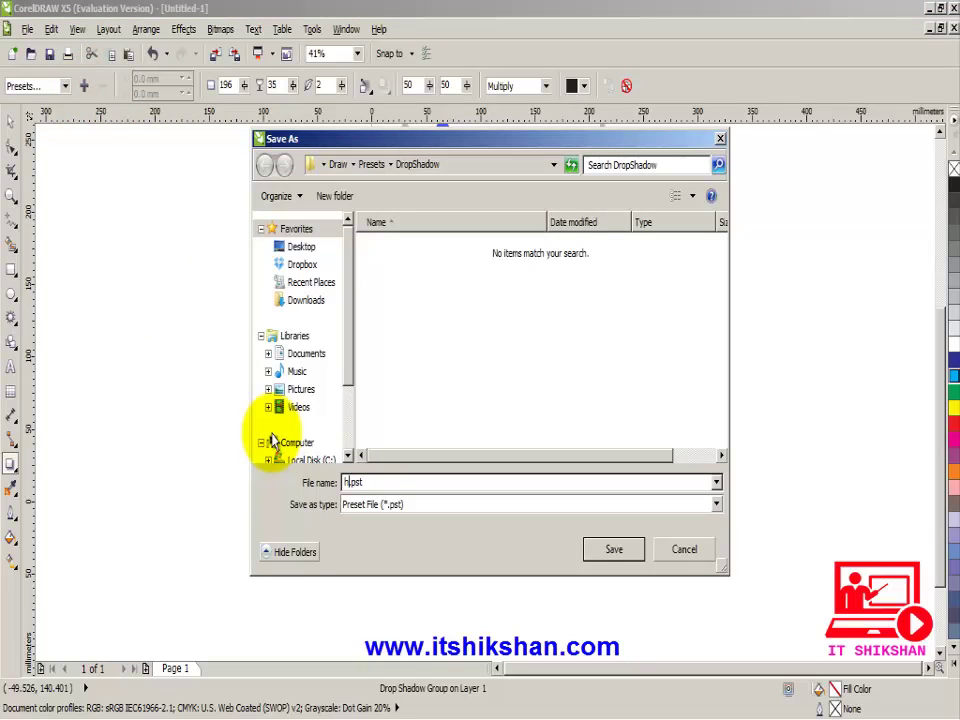
key(Return)
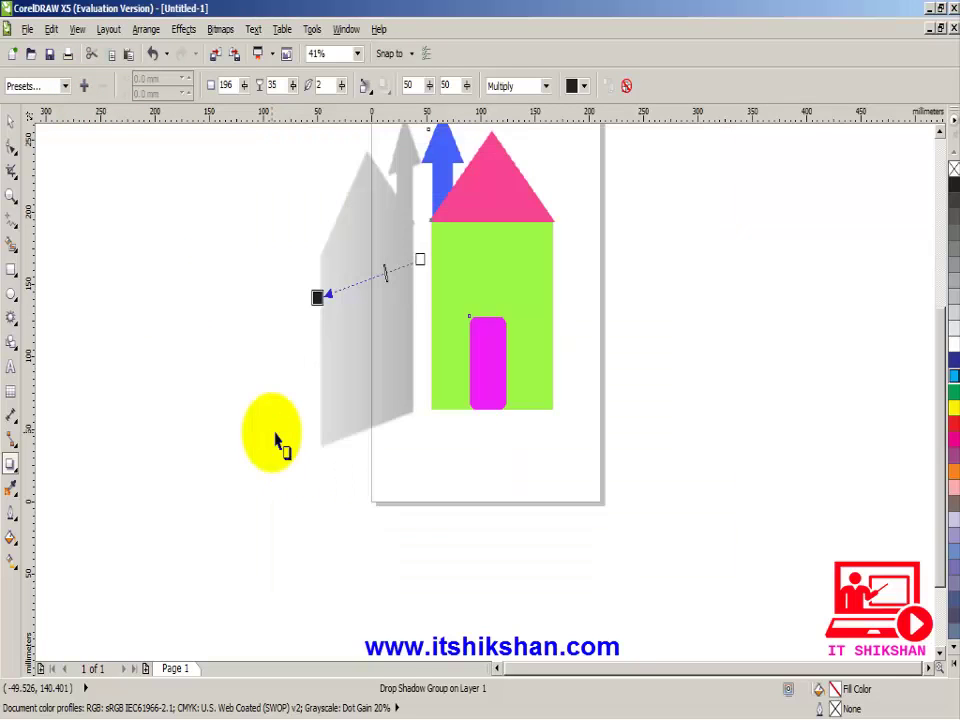
click(66, 88)
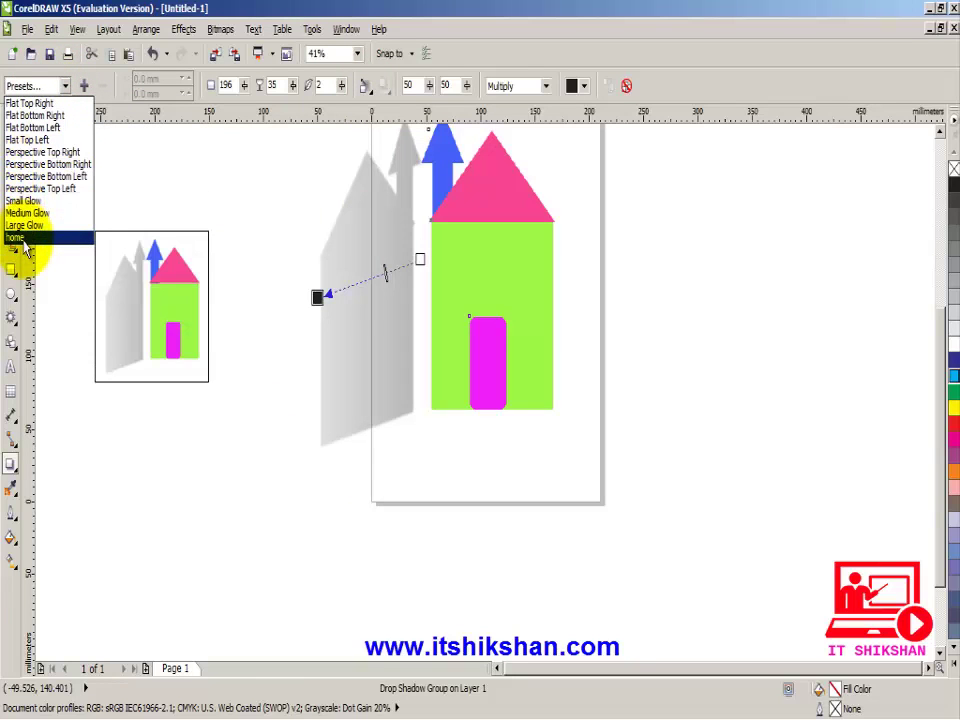
click(171, 411)
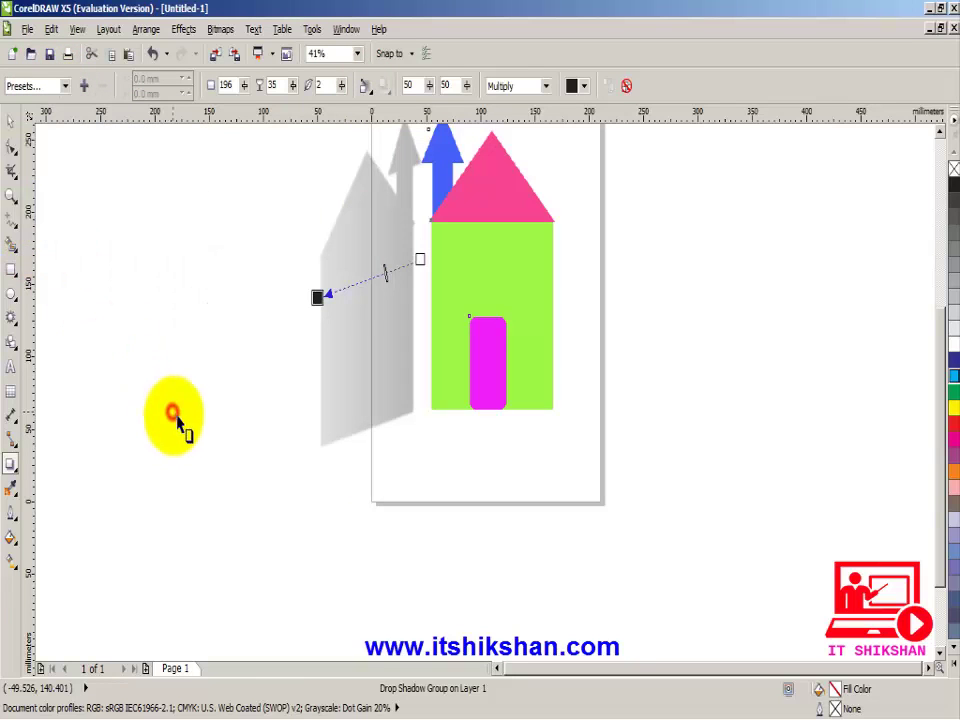
Delete the house together with its shadow.
click(11, 124)
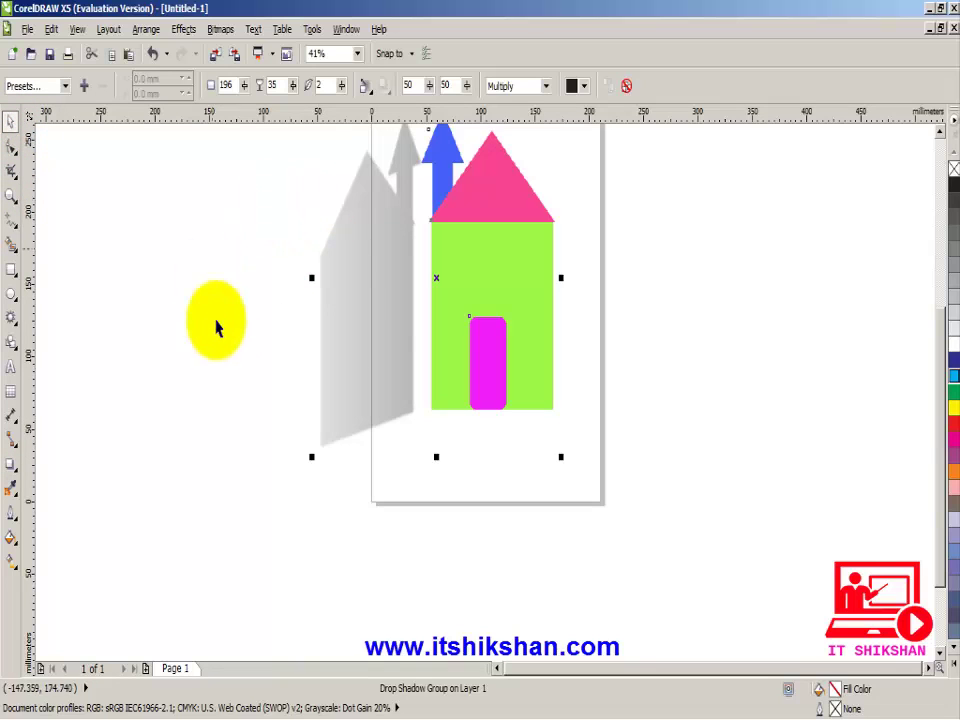
key(Delete)
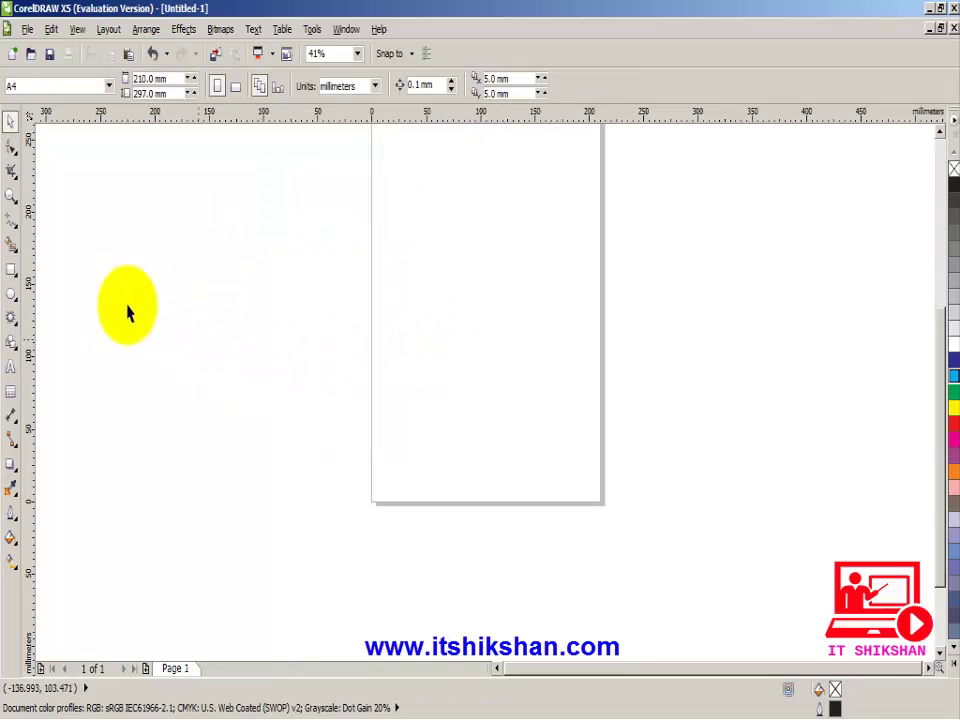
Add the artistic text "eGyan" in 24 pt Arial on the page and select it as an object.
click(11, 367)
click(406, 302)
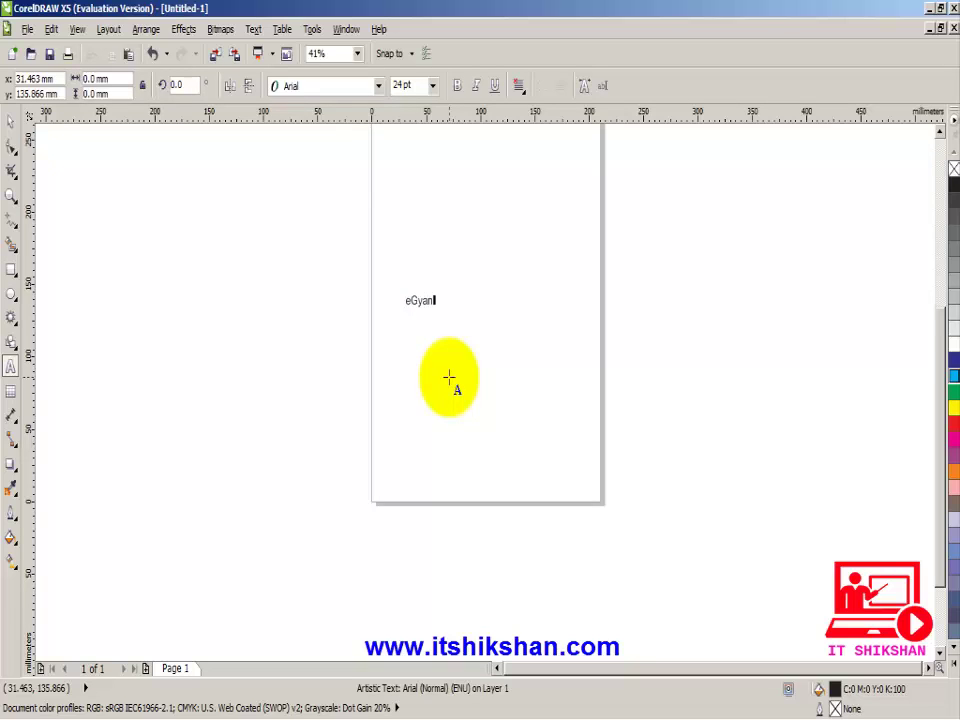
key(ctrl+space)
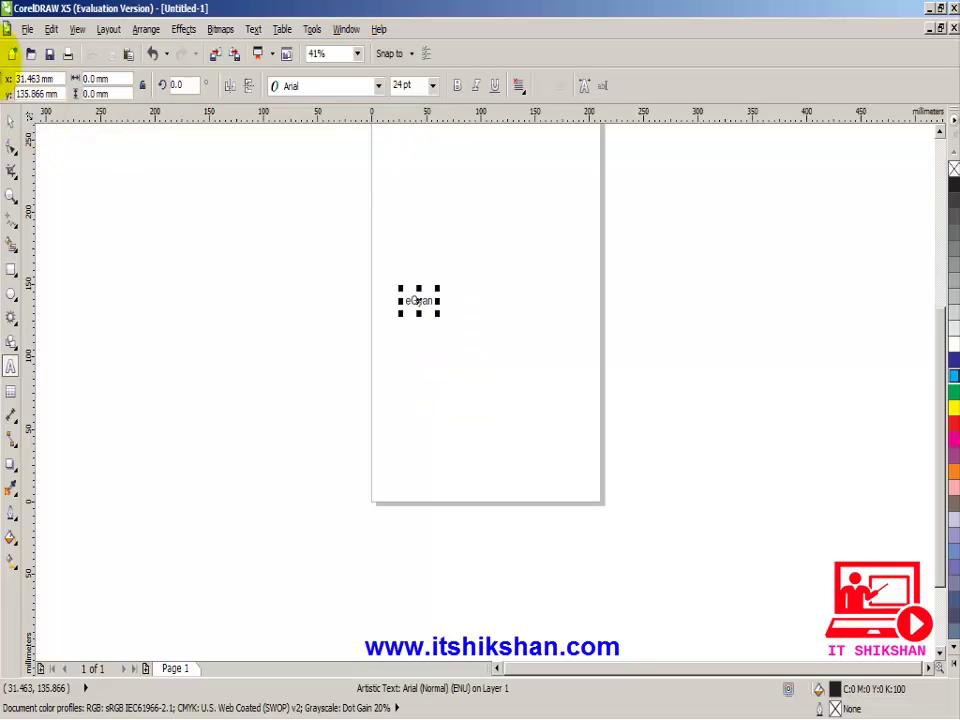
click(12, 123)
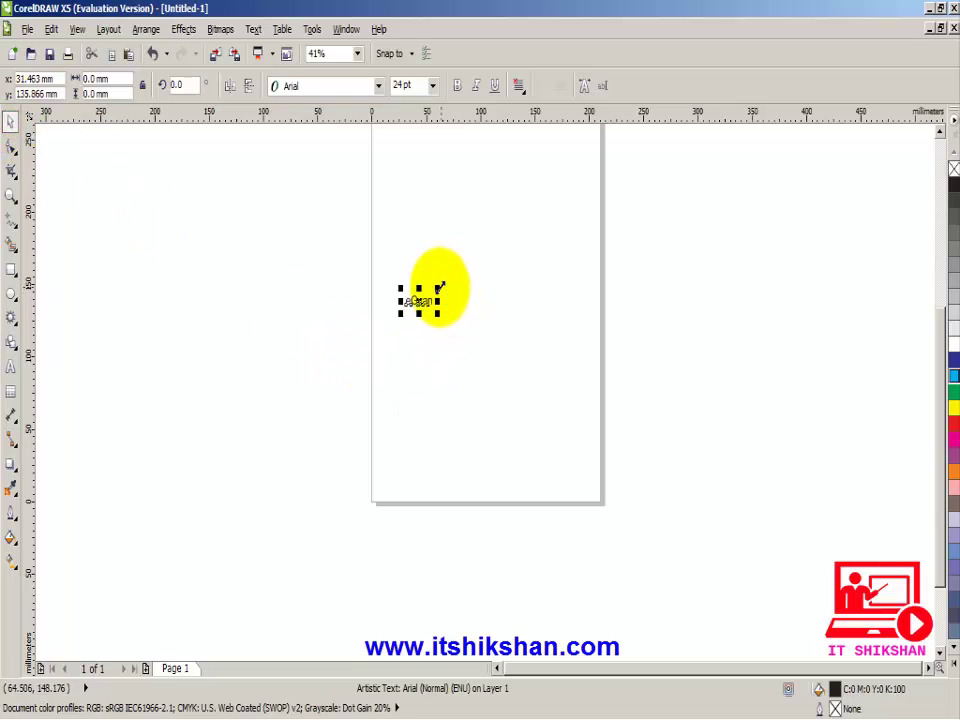
Enlarge the eGyan text to about 159 mm wide, shift it slightly toward the page's middle and fill it with green.
drag(440, 286, 581, 223)
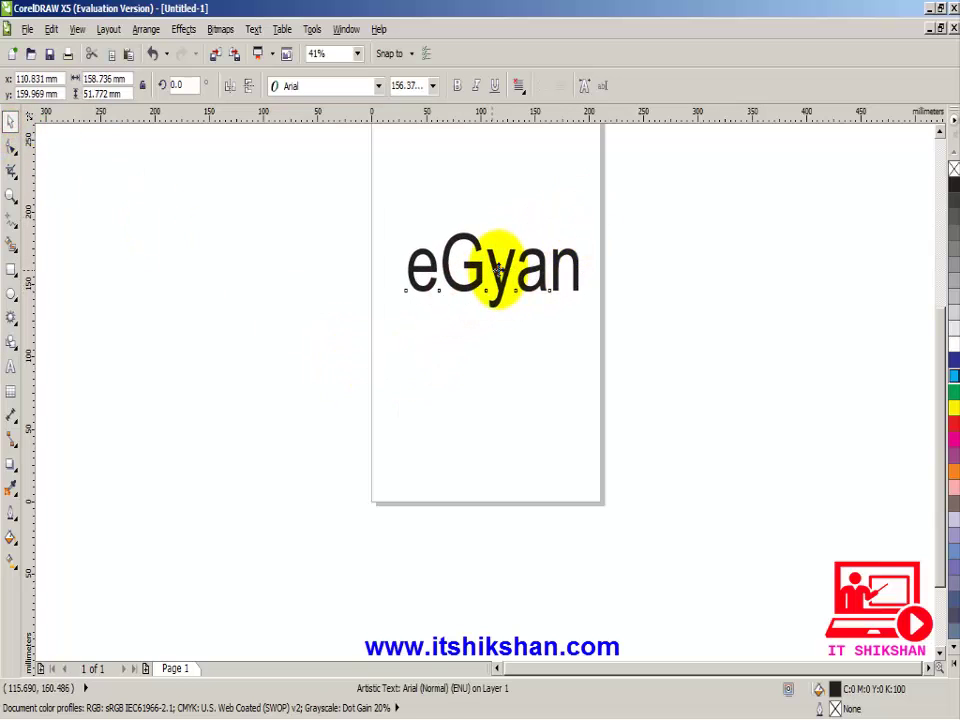
drag(485, 270, 482, 262)
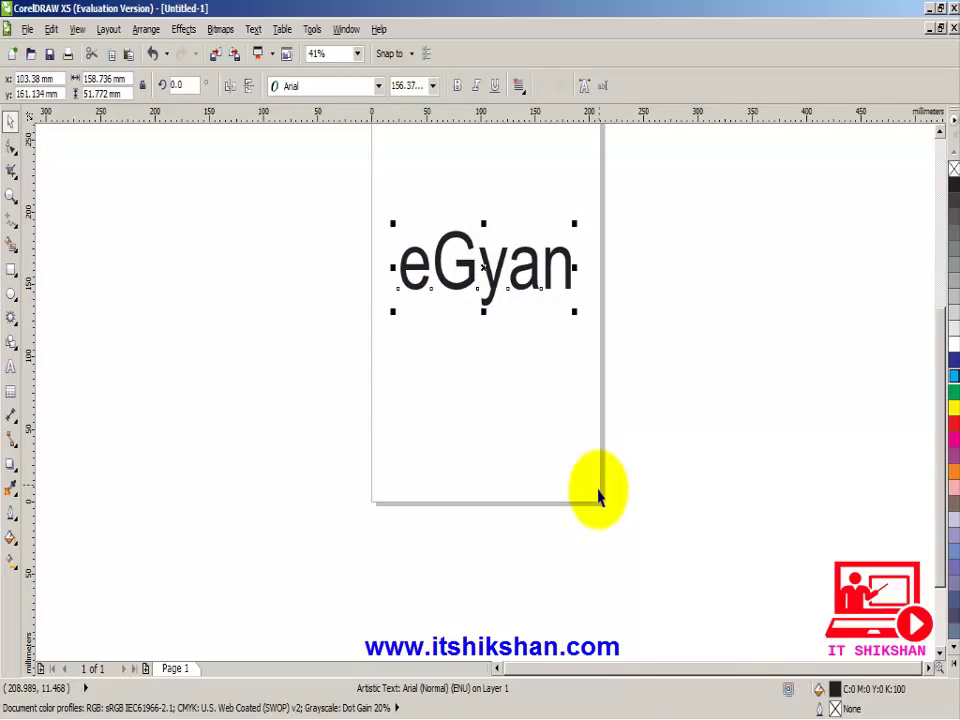
click(954, 392)
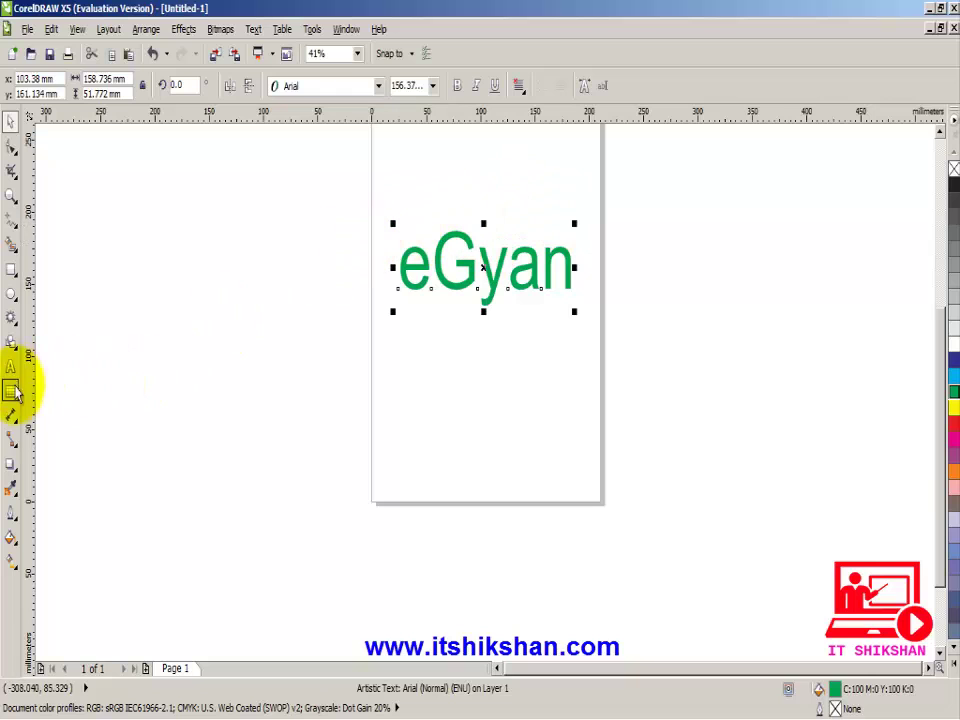
Cast a green drop shadow below the text, offset about -13 mm horizontally and -42 mm vertically, with an opacity of about 42.
click(11, 464)
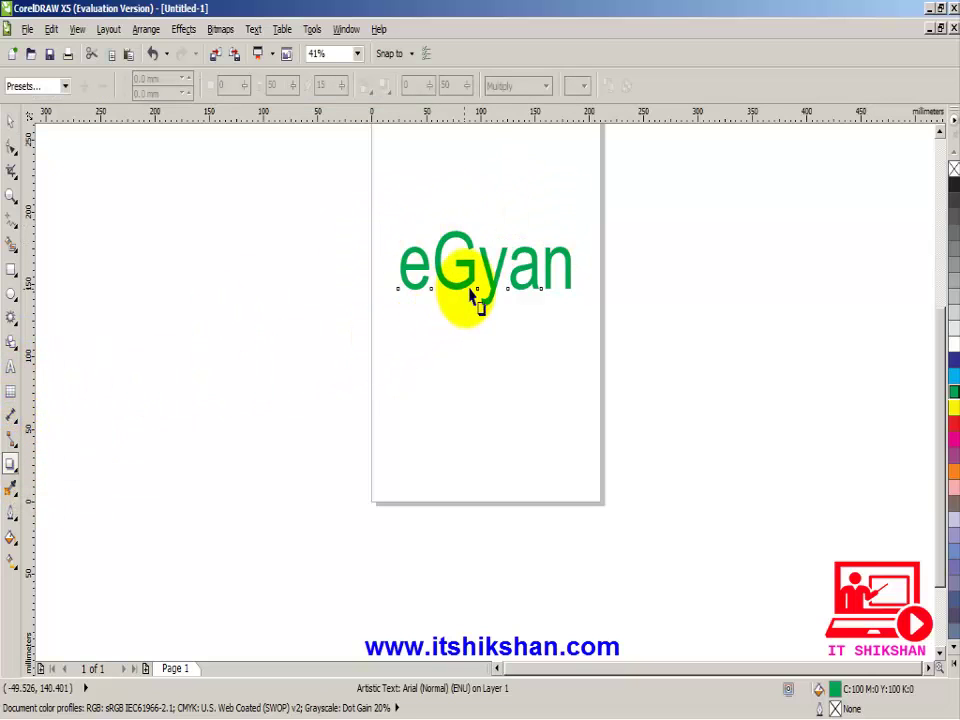
mouse_move(483, 267)
mouse_down()
mouse_move(568, 279)
mouse_move(632, 326)
mouse_move(620, 312)
mouse_move(476, 330)
mouse_move(466, 351)
mouse_move(480, 287)
mouse_up()
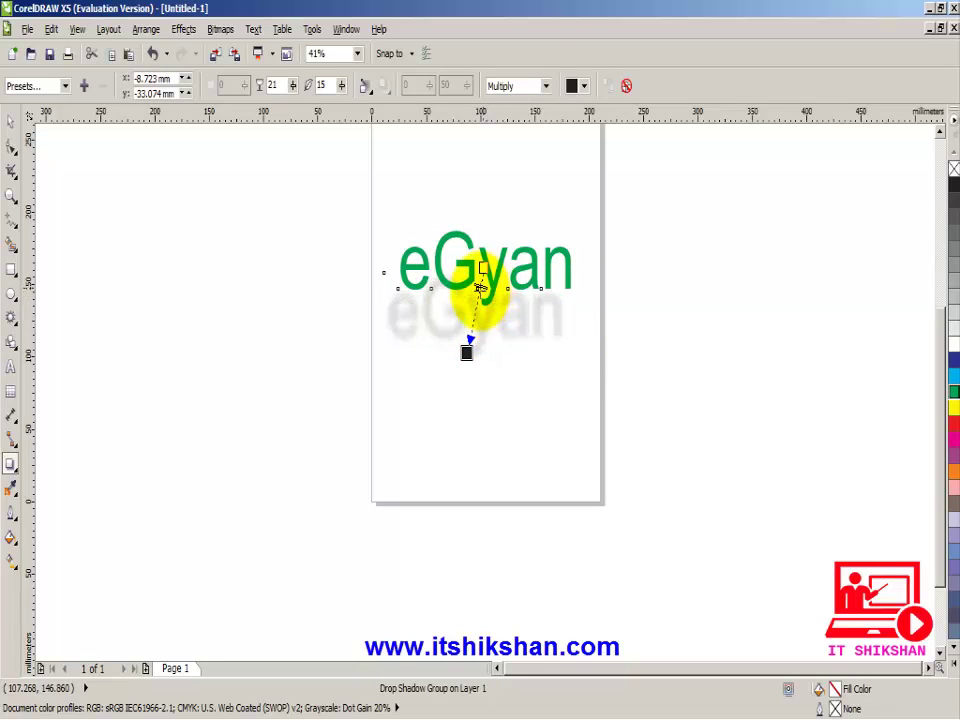
mouse_move(467, 352)
mouse_down()
mouse_move(453, 392)
mouse_move(460, 364)
mouse_up()
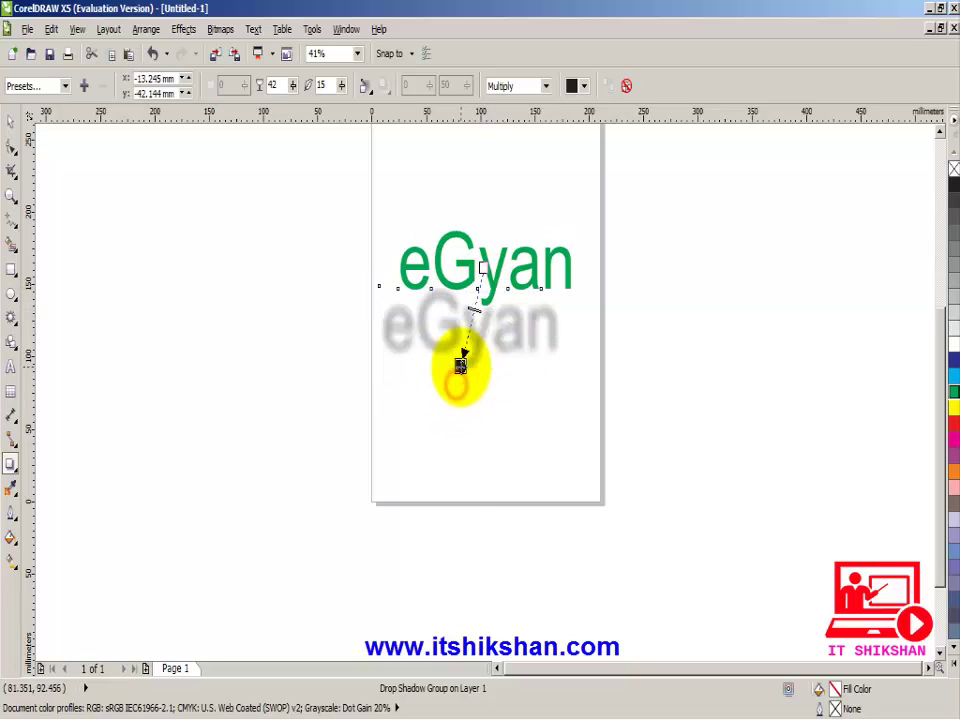
click(585, 86)
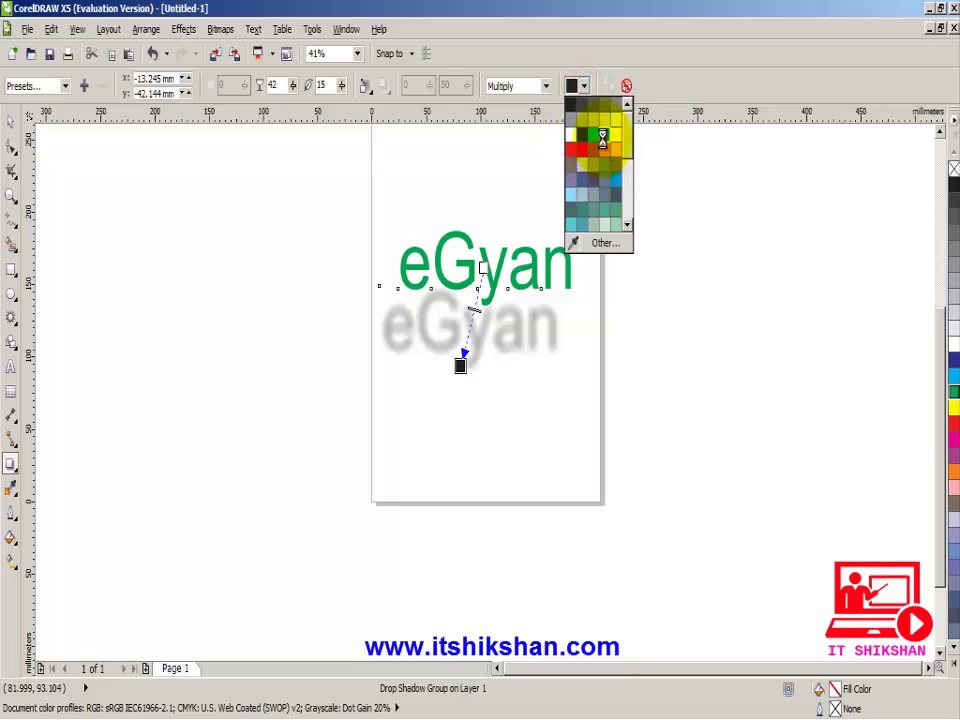
click(602, 136)
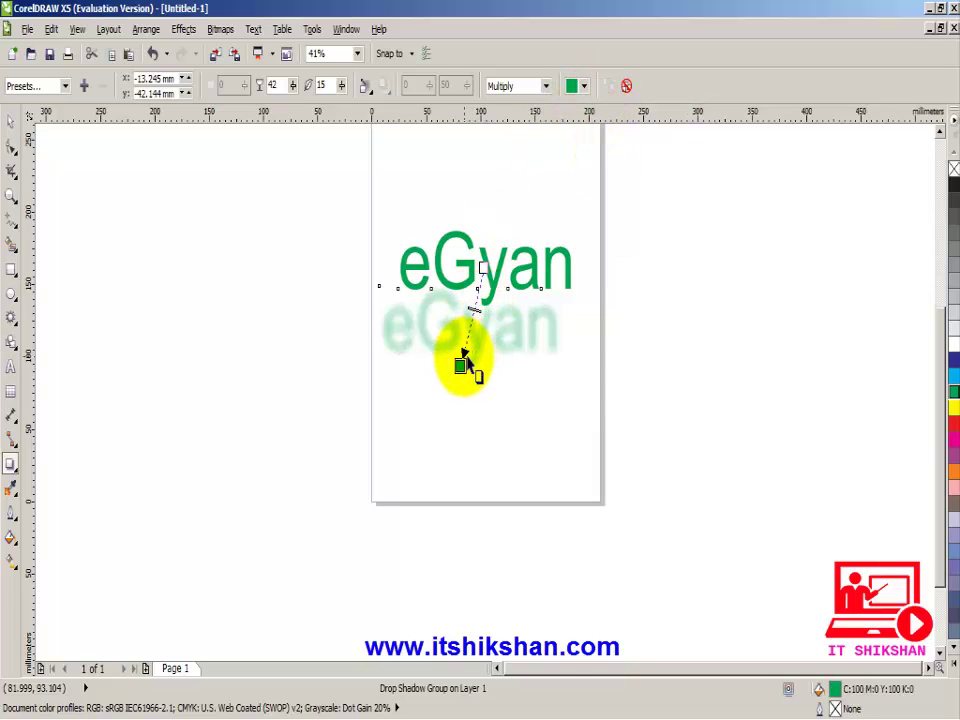
Shift the shadow to the text's right and reshape it into a perspective shadow from the text's left edge at about 355°.
drag(459, 365, 543, 307)
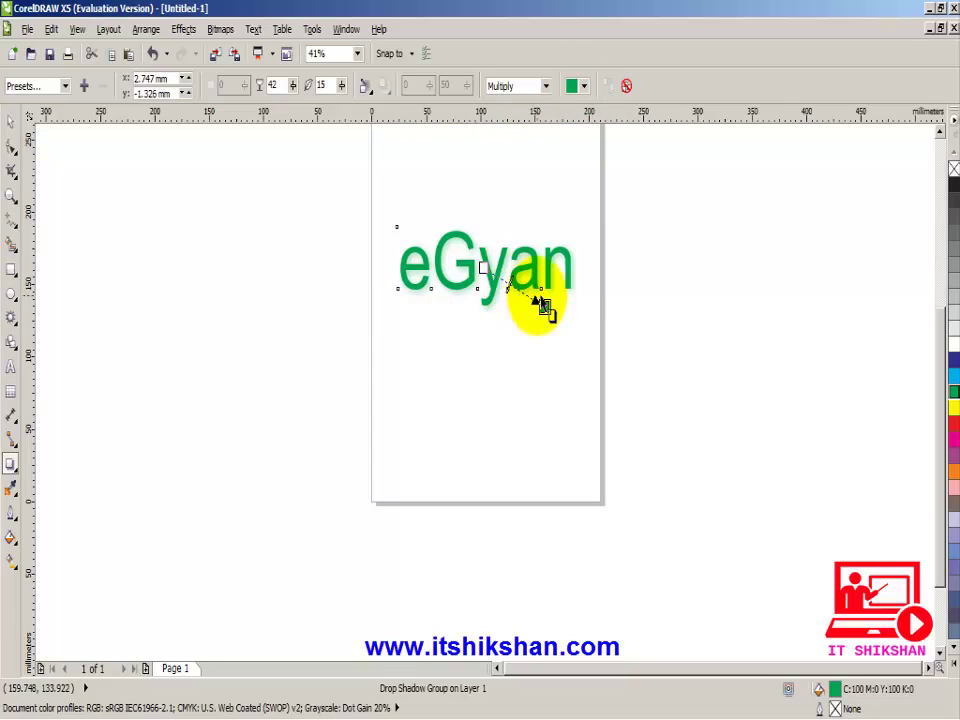
drag(544, 307, 634, 283)
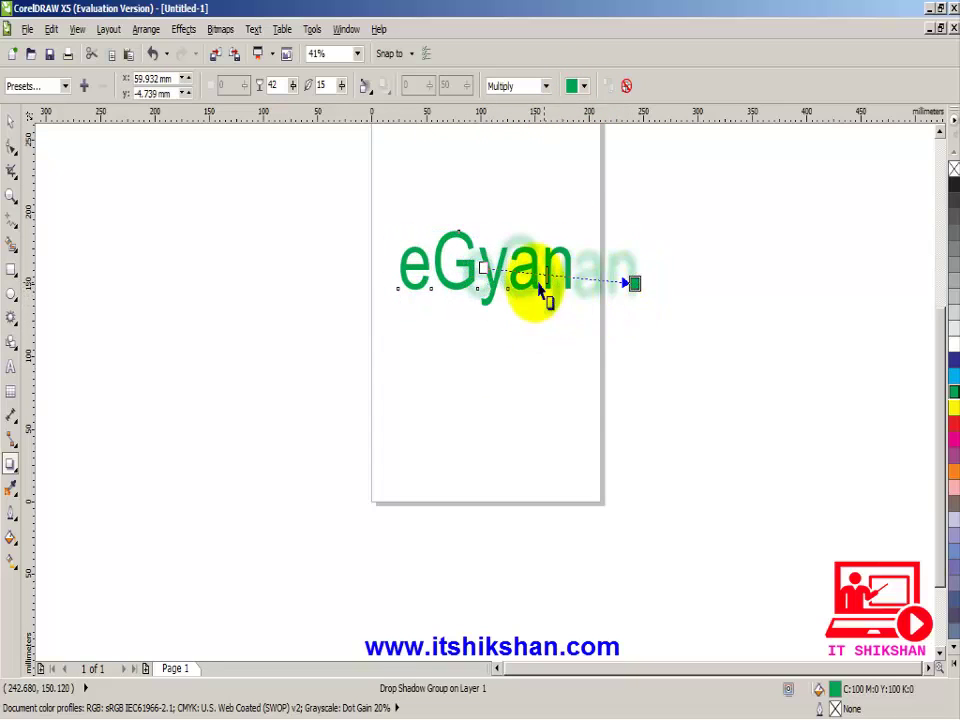
drag(483, 270, 422, 262)
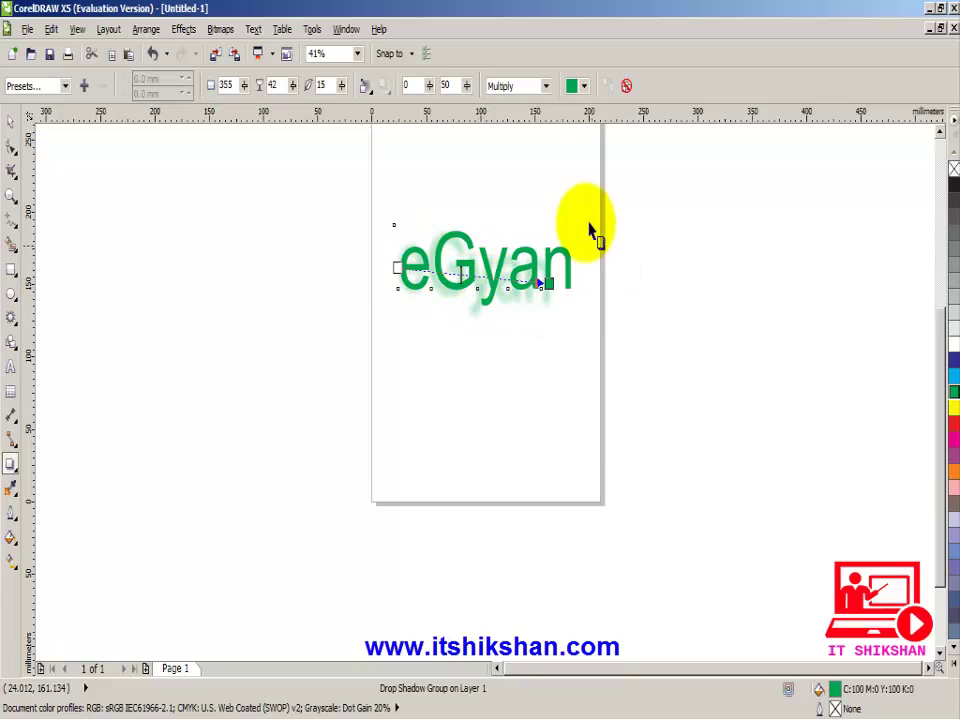
Try the Flat Bottom Right, Perspective Bottom Left and Small Glow presets on the text's shadow, ending with Perspective Top Left.
click(65, 88)
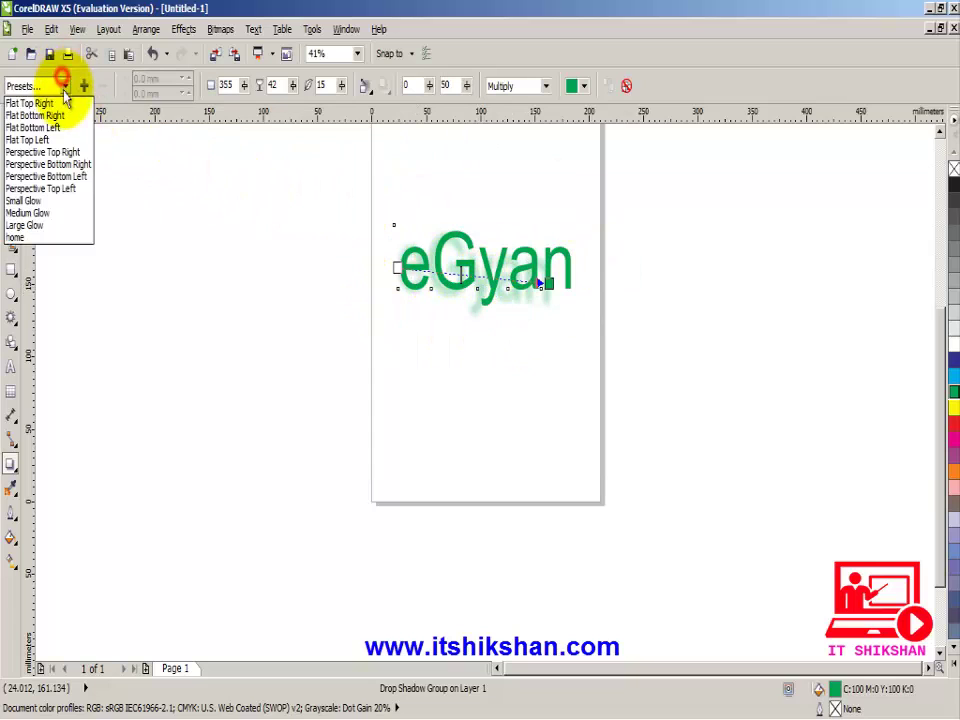
click(52, 115)
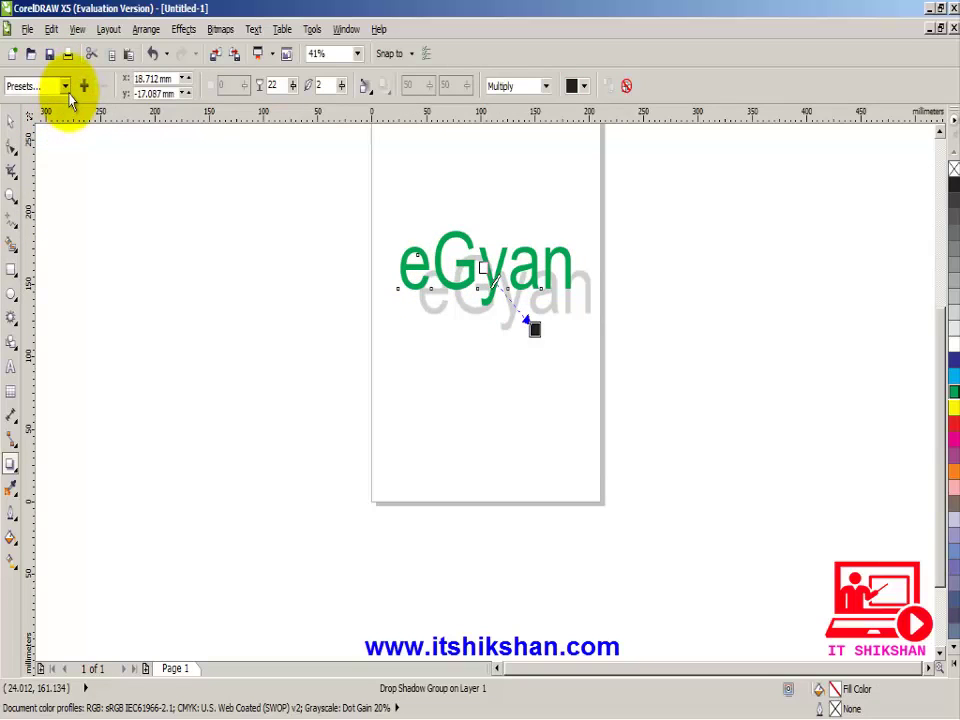
click(64, 86)
click(58, 176)
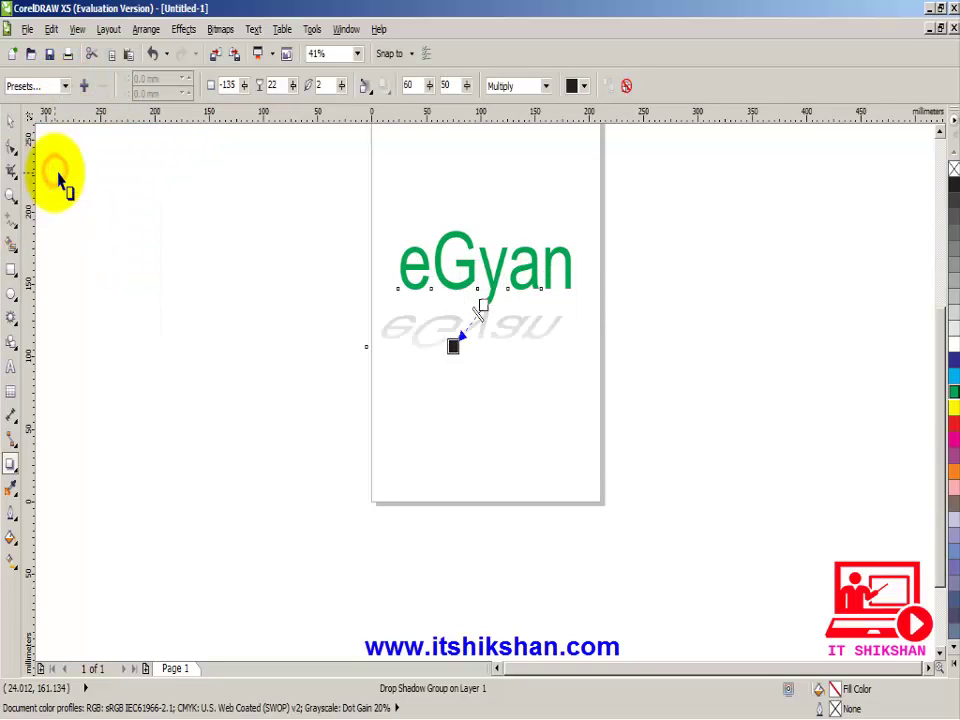
click(64, 86)
click(45, 200)
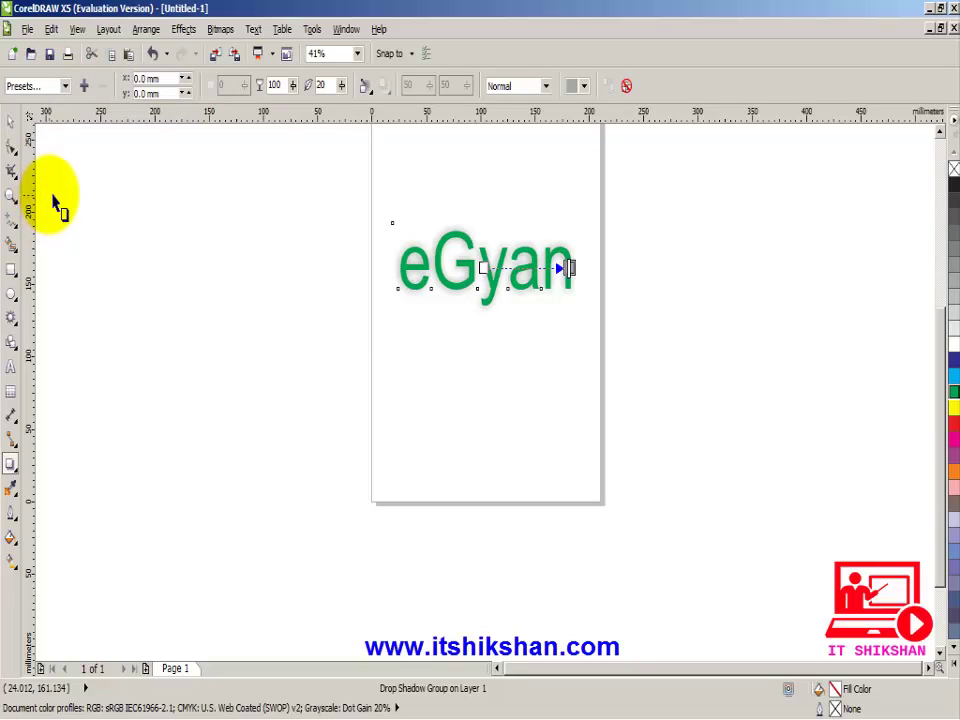
click(64, 86)
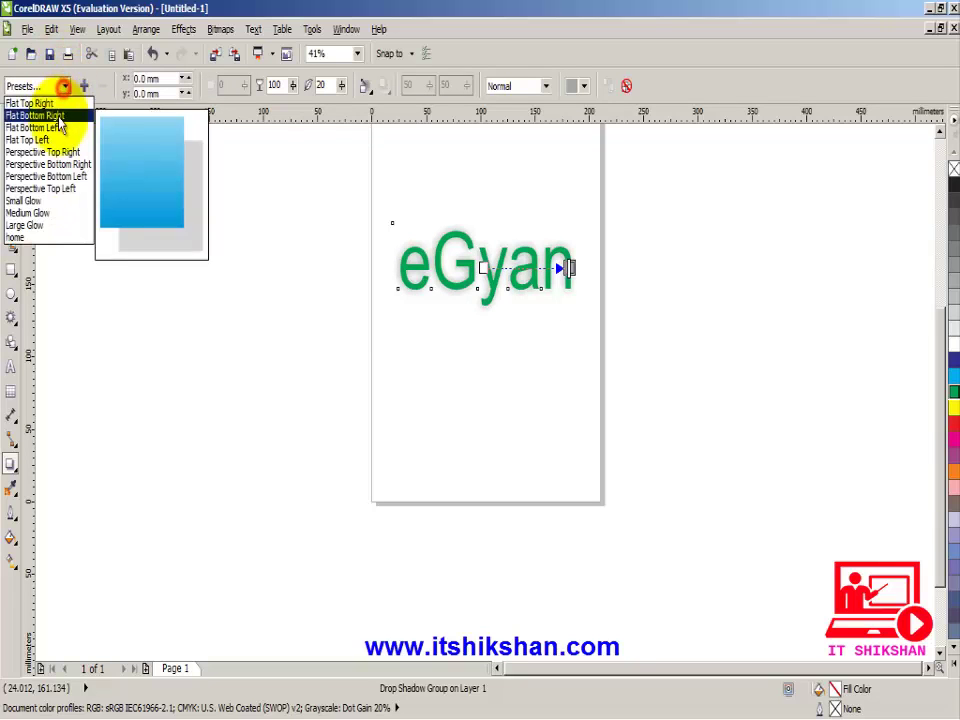
click(44, 188)
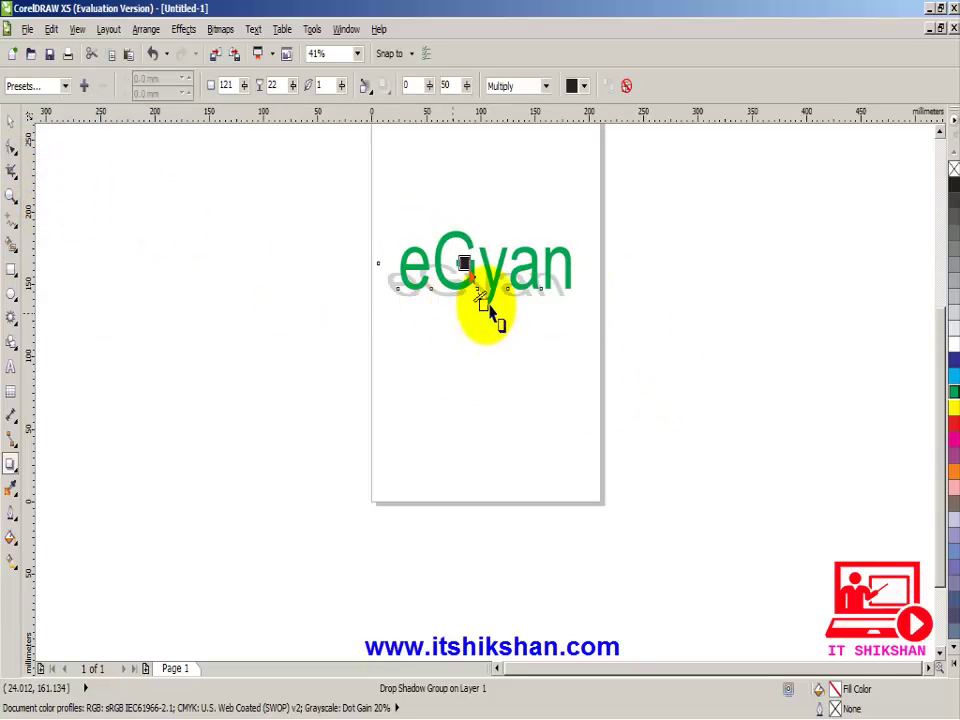